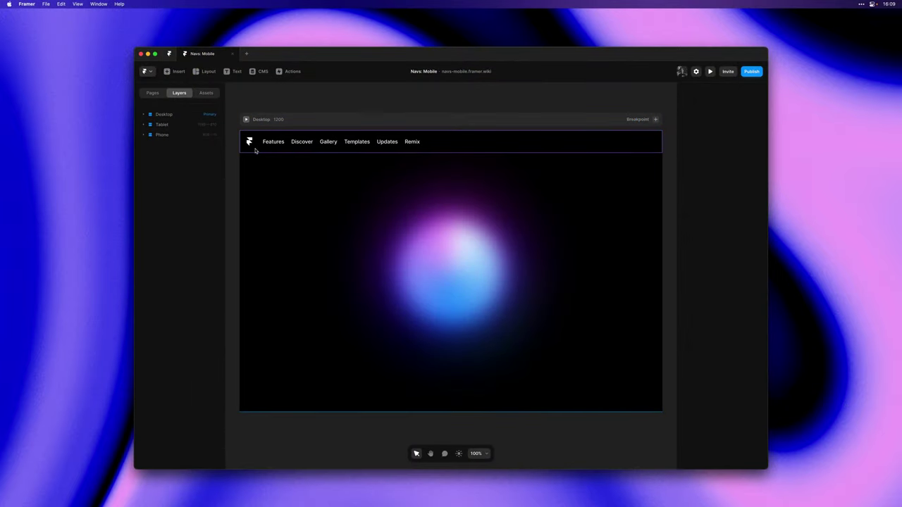
Step: Pan from the Desktop Topbar over to the Phone breakpoint and select its 390-wide Topbar
left_click(476, 149)
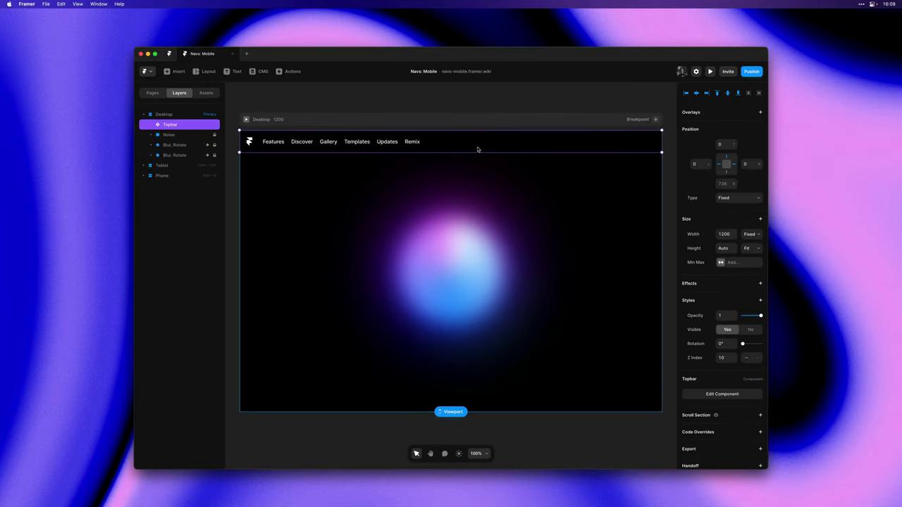
key("space")
left_click_drag(646, 188, 390, 199)
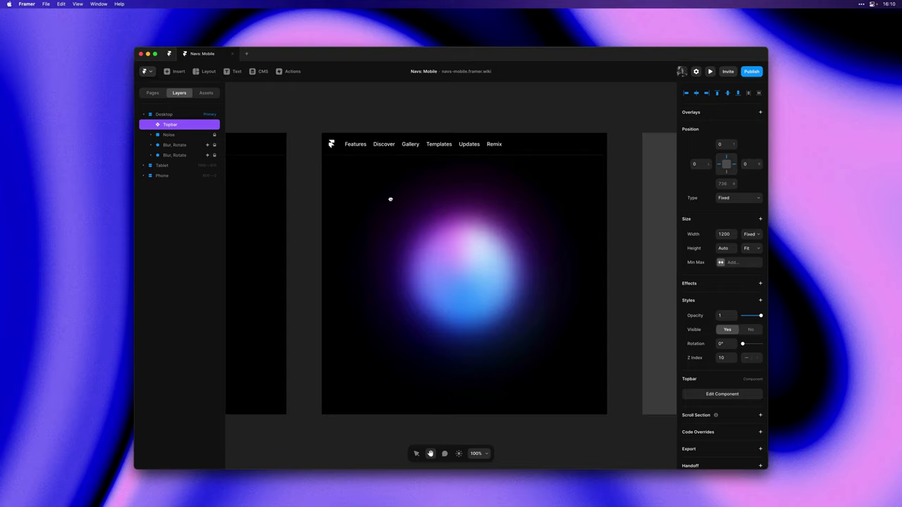
scroll(390, 199, "right", 5)
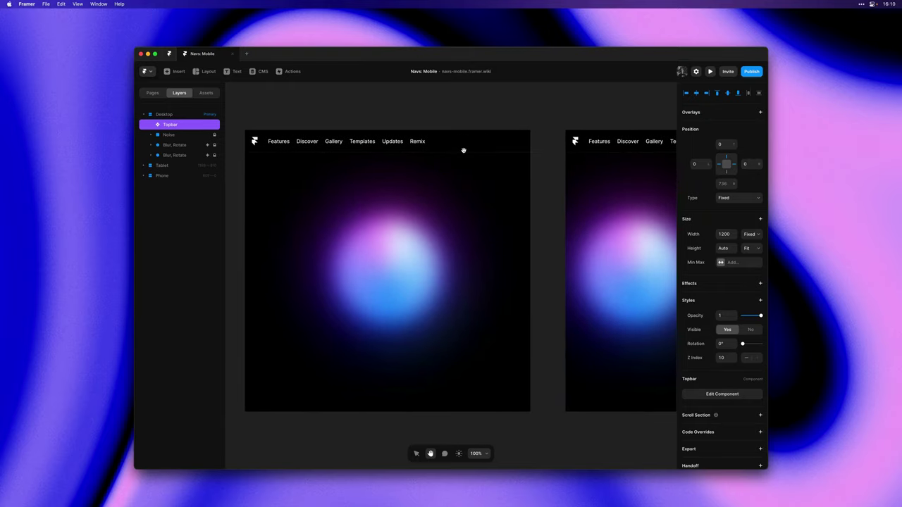
scroll(467, 153, "right", 10)
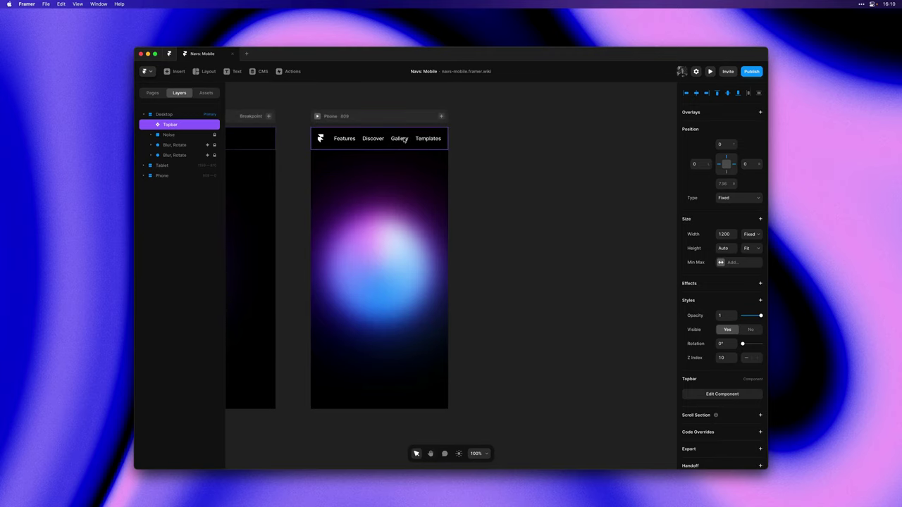
left_click(405, 140)
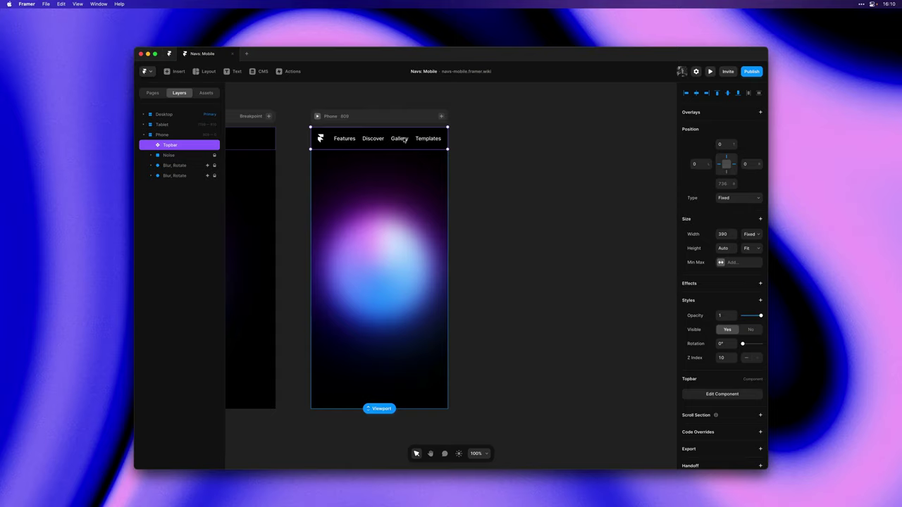
Step: Open the Topbar component for editing and expand the Top layer of its Desktop variant
double_click(405, 140)
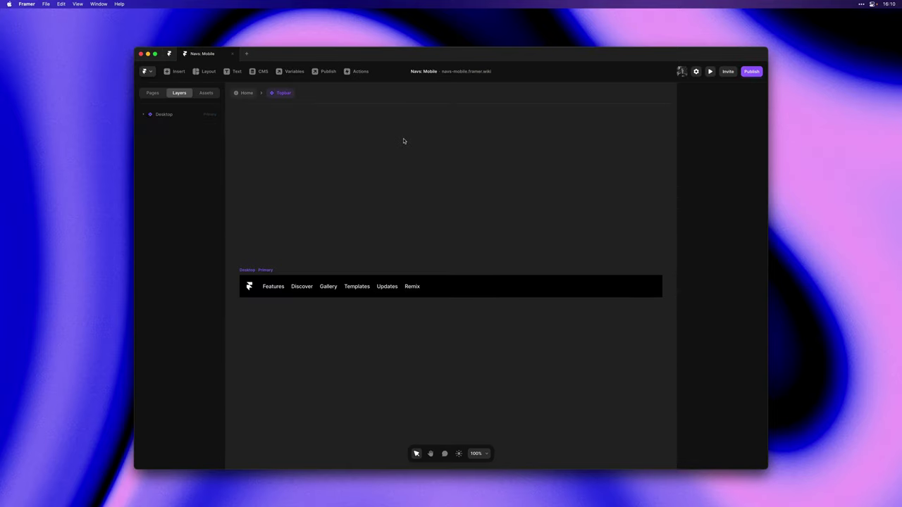
left_click(267, 269)
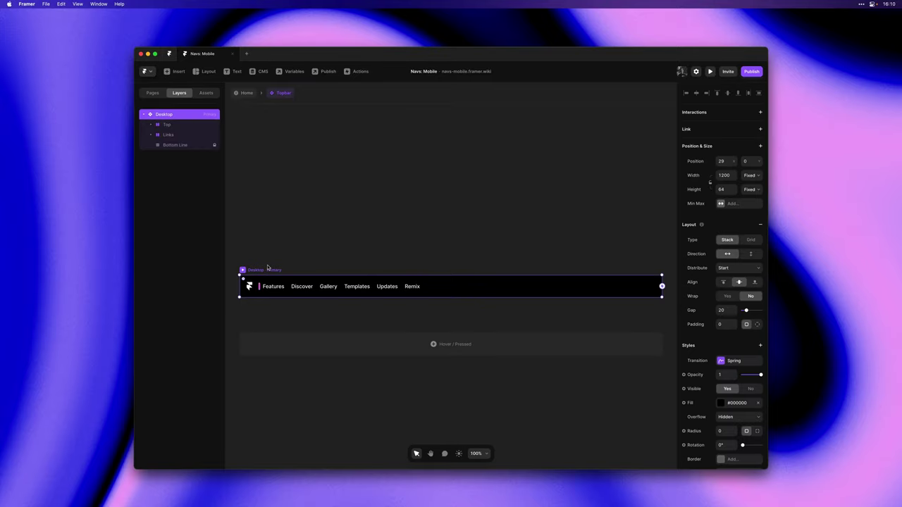
scroll(240, 288, "up", 10)
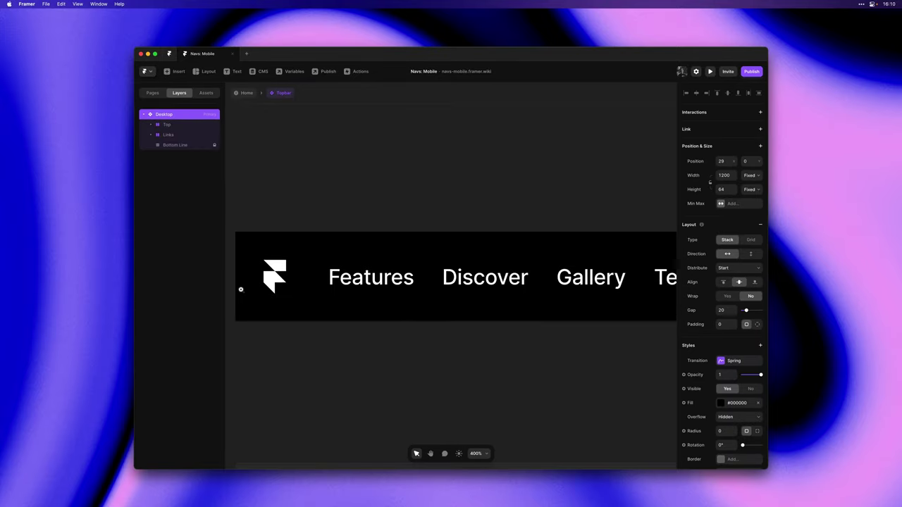
left_click(152, 125)
Step: Make the Menu Icon visible, set it back to hidden, then expand the Links group
left_click(165, 144)
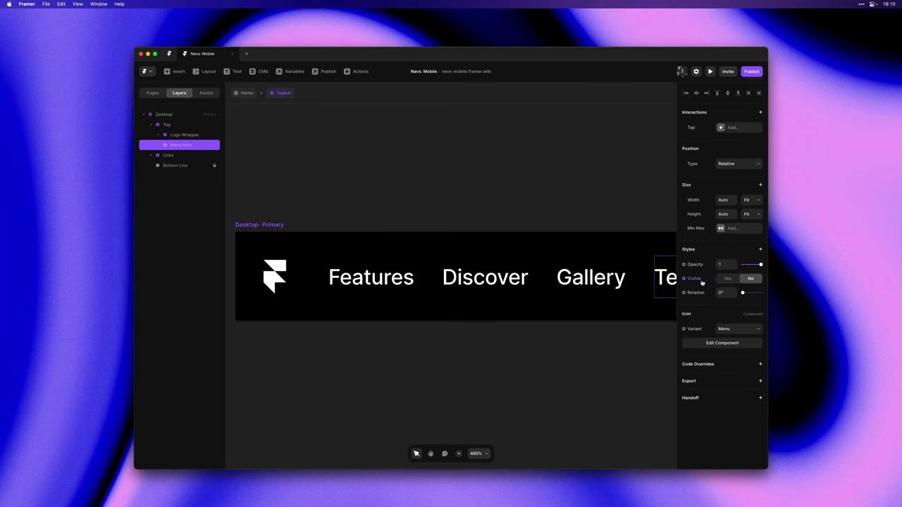
left_click(726, 278)
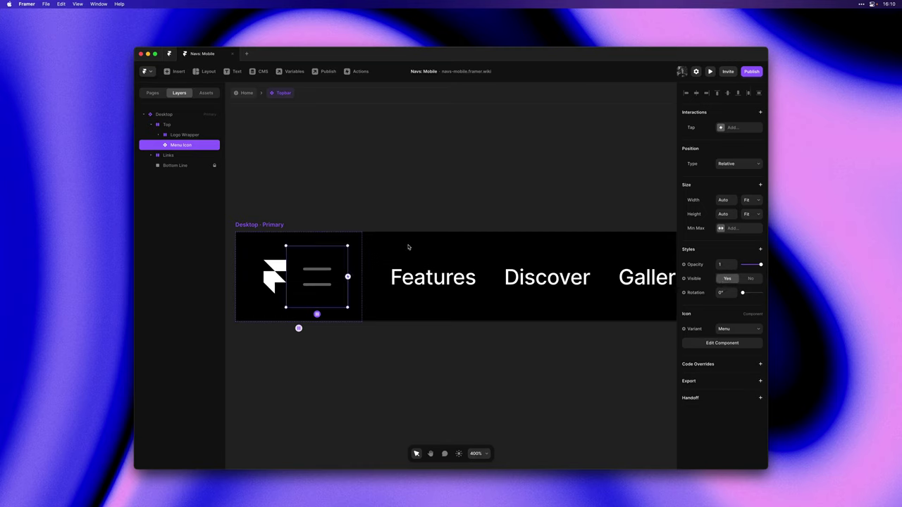
left_click(355, 241)
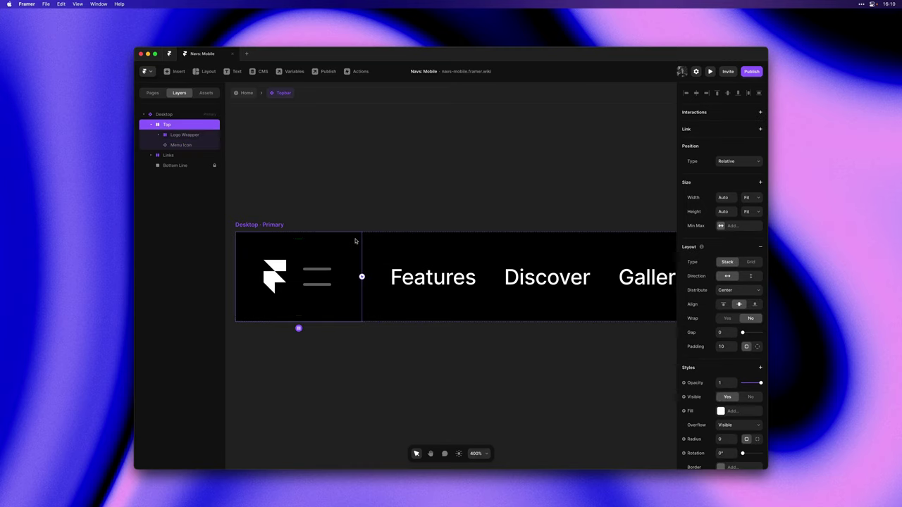
left_click(318, 275)
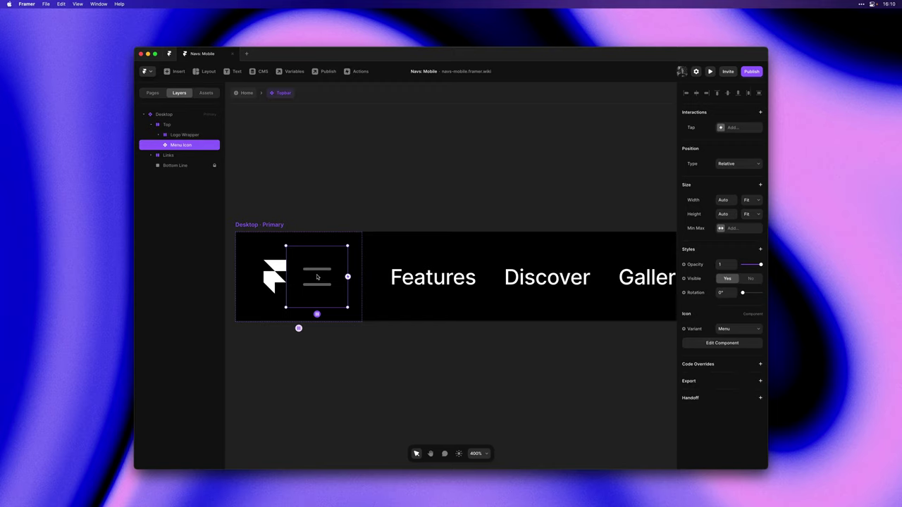
left_click(750, 279)
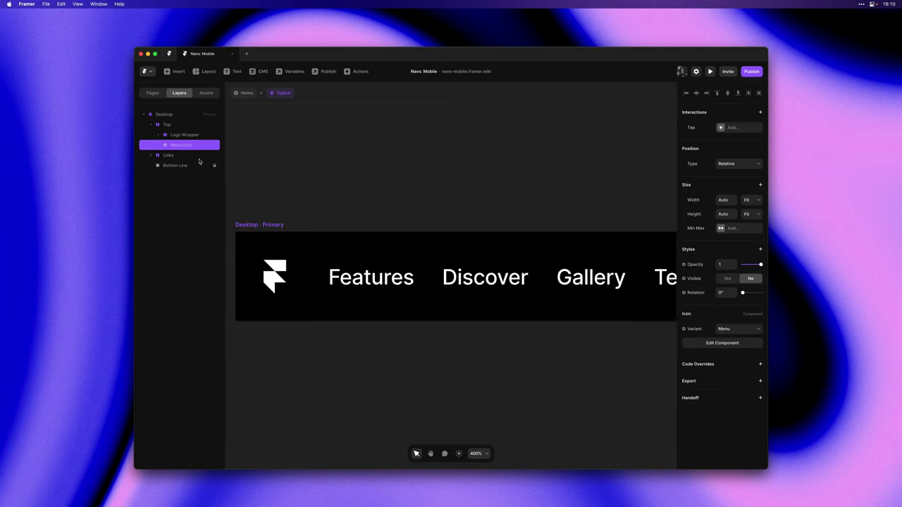
left_click(175, 156)
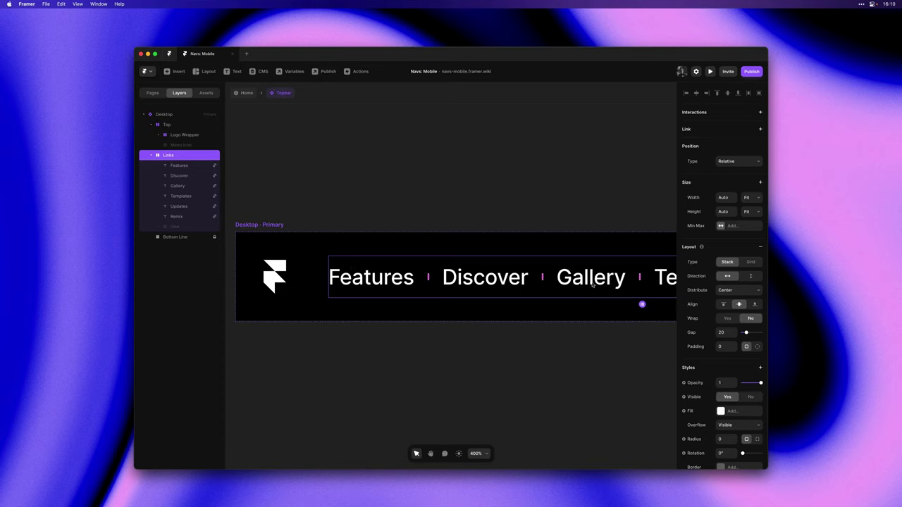
left_click(192, 167)
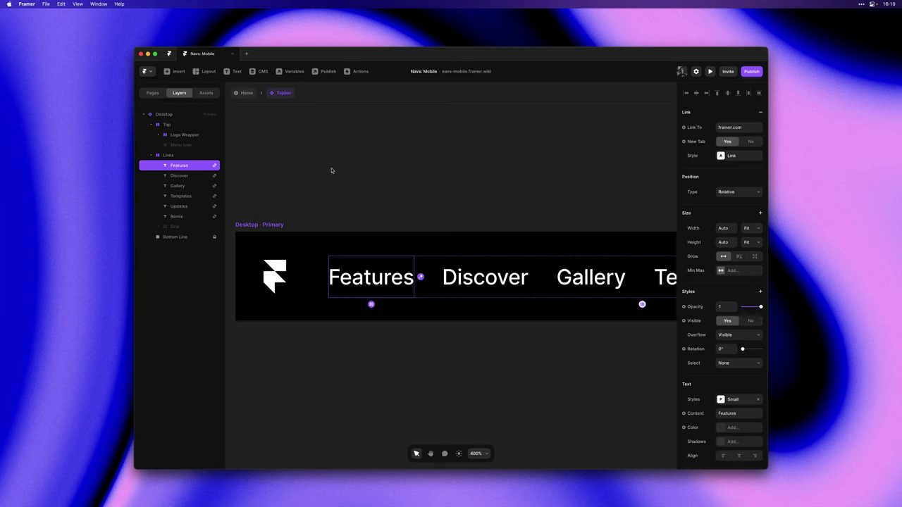
left_click(189, 227)
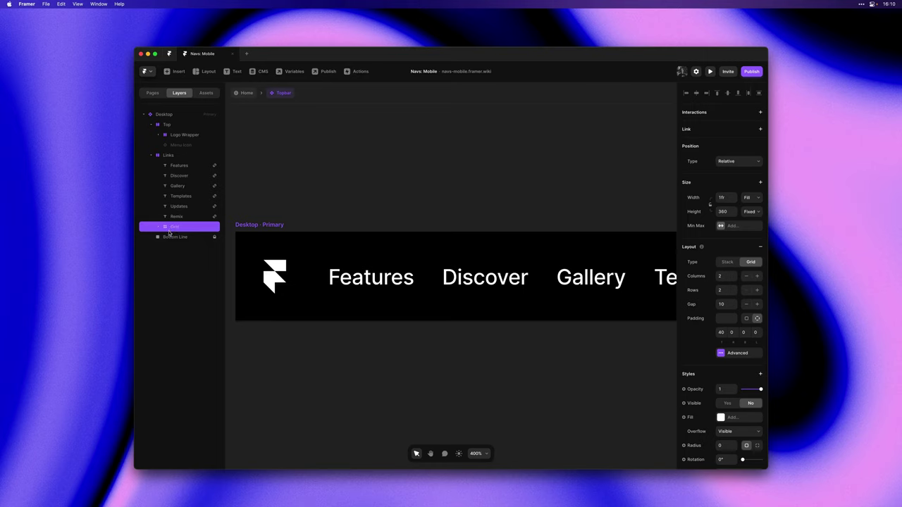
left_click(166, 238)
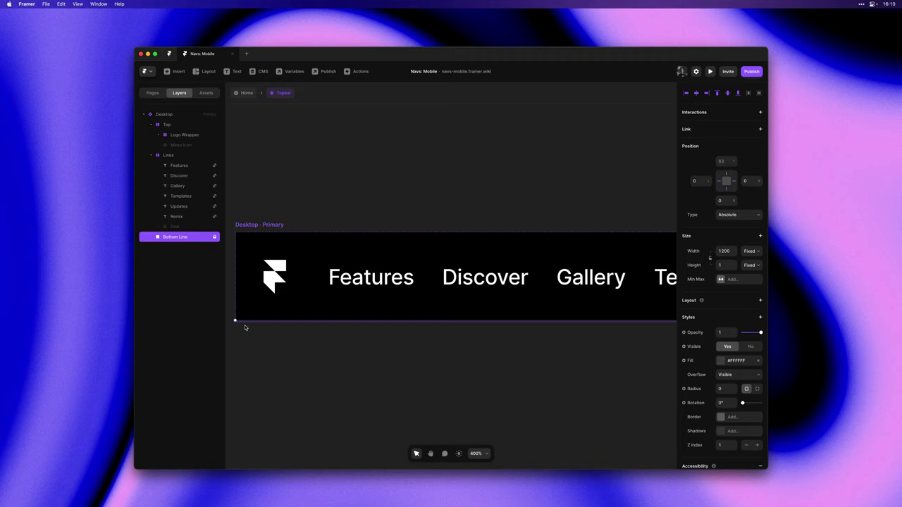
left_click(384, 344)
Step: Zoom out to 50% and add a new variant beside the Topbar's Desktop variant
key("shift+0")
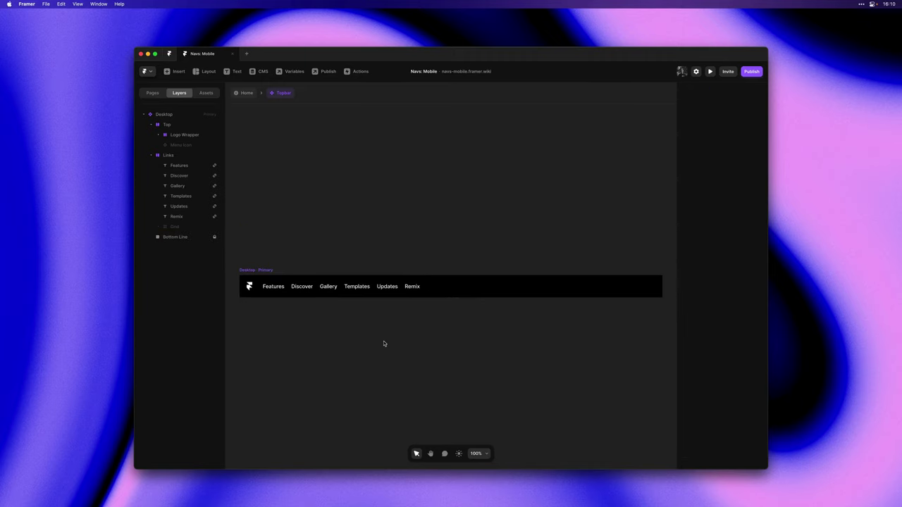
key("super+minus")
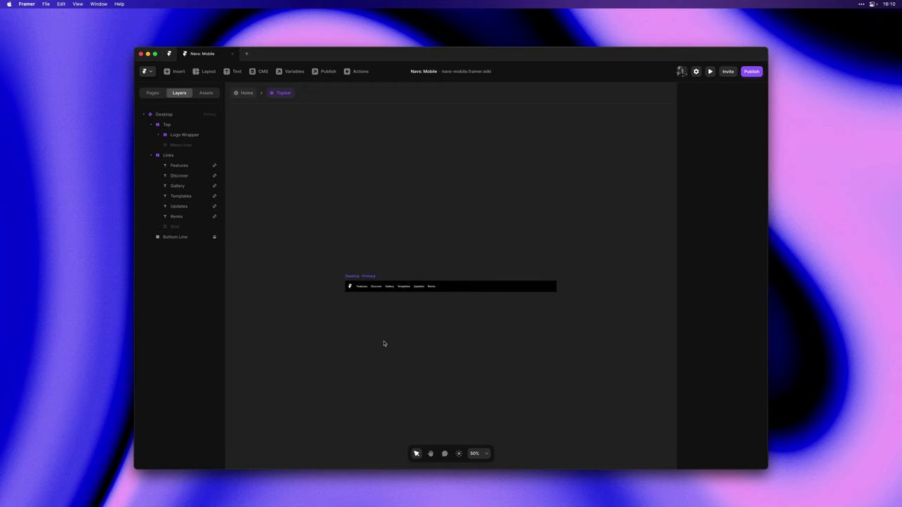
left_click(365, 282)
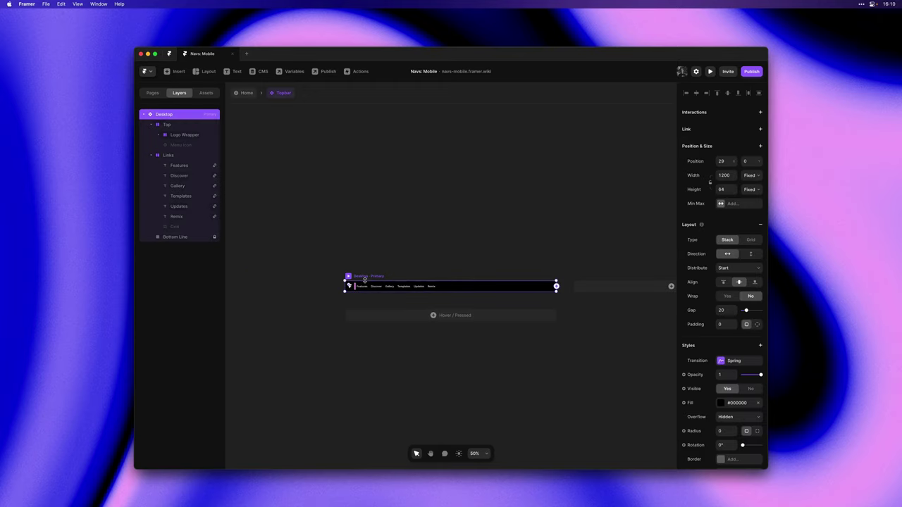
key("space")
left_click_drag(606, 330, 485, 322)
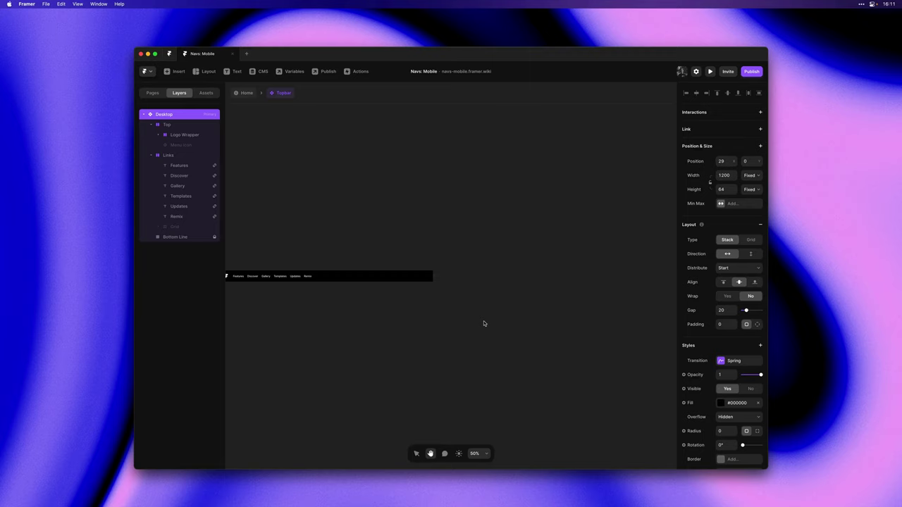
left_click(585, 281)
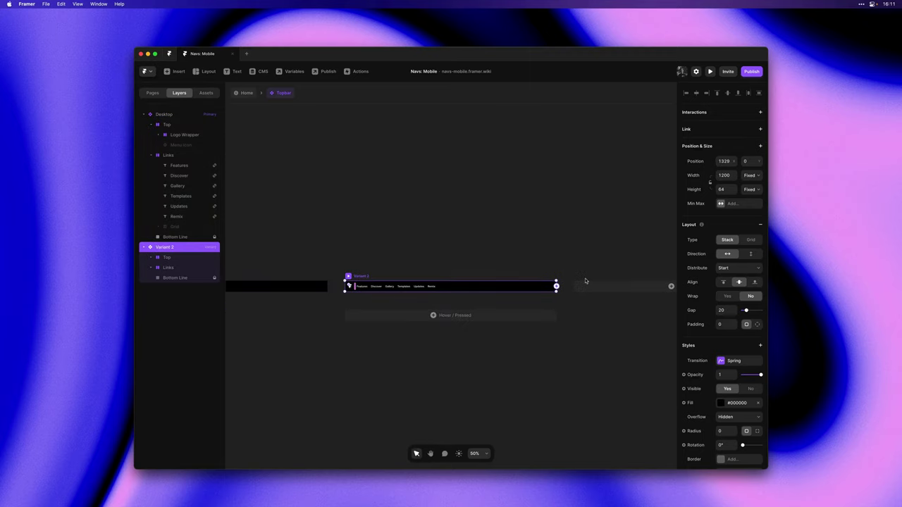
Step: Rename the new variant to 'Phone' and set its width to 390
double_click(164, 247)
type("Phone")
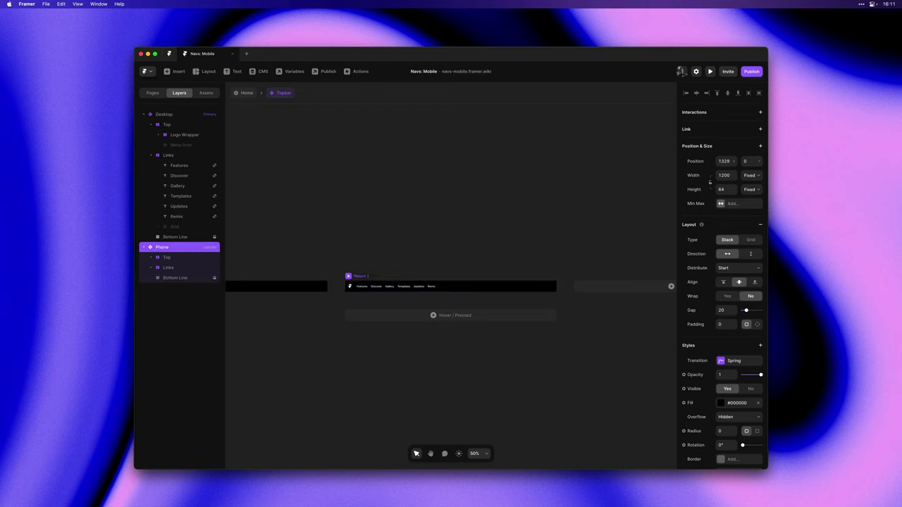
key("Return")
left_click(723, 175)
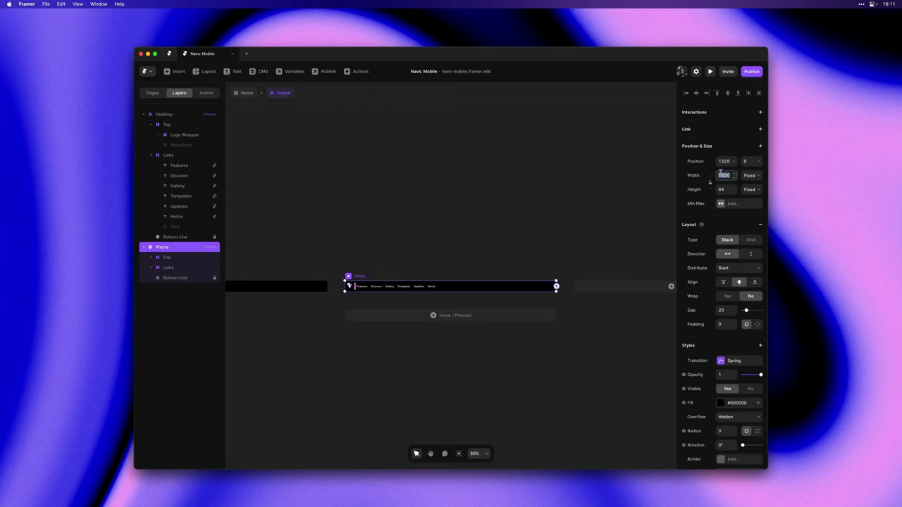
type("390")
key("Return")
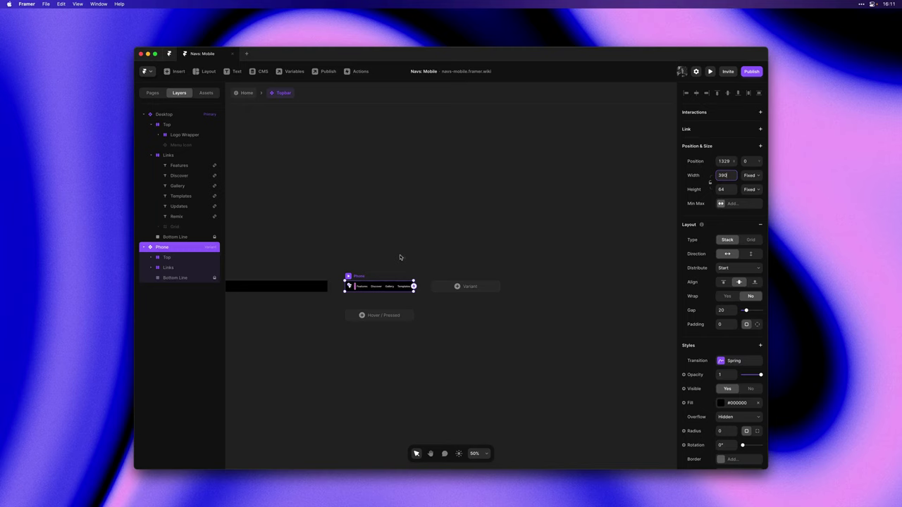
left_click(354, 296)
scroll(355, 296, "up", 5)
Step: Set the Phone variant's height to Fit and its layout direction to vertical
left_click_drag(338, 308, 330, 312)
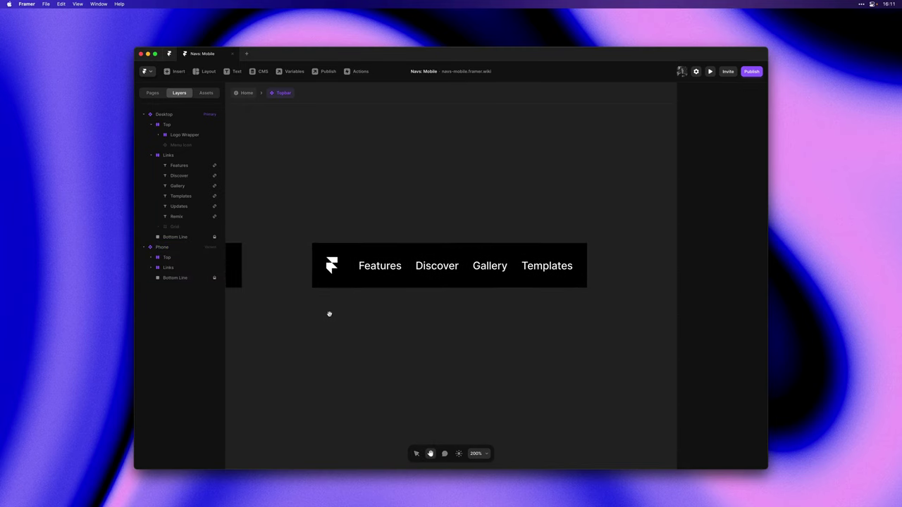
left_click(323, 236)
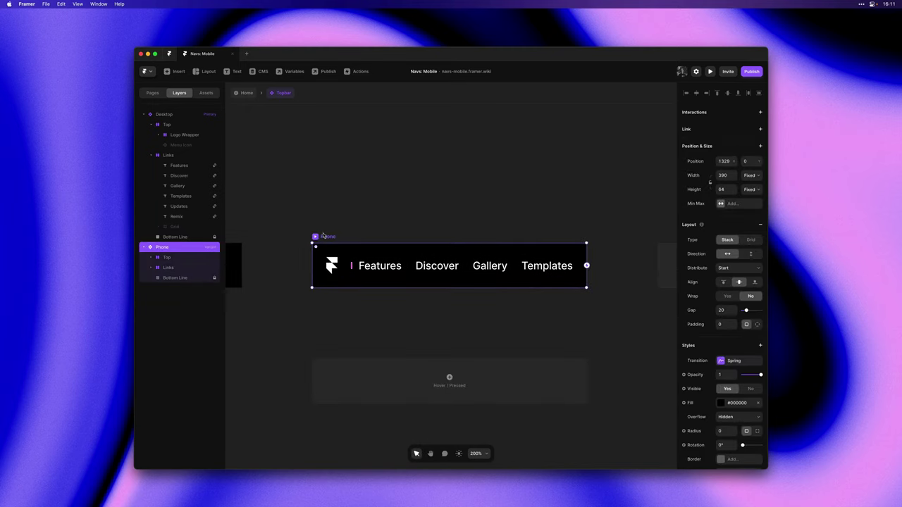
left_click(749, 190)
left_click(753, 211)
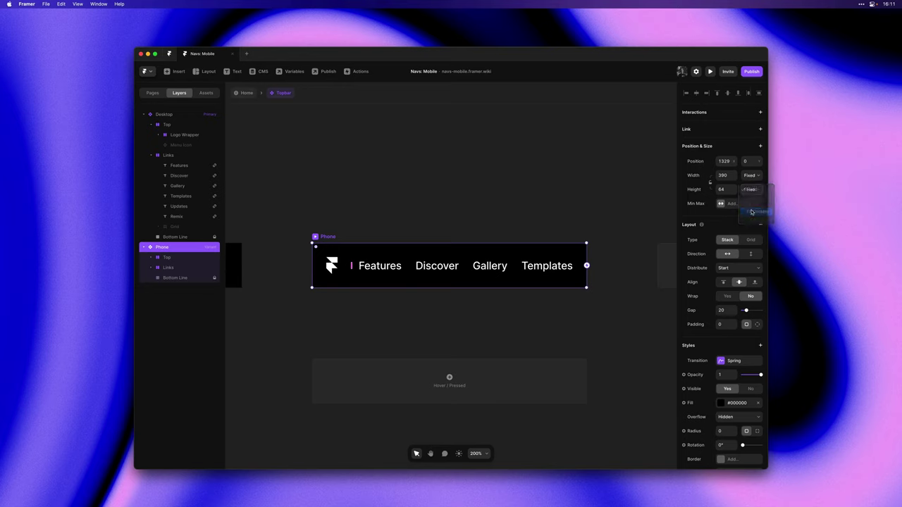
left_click(755, 258)
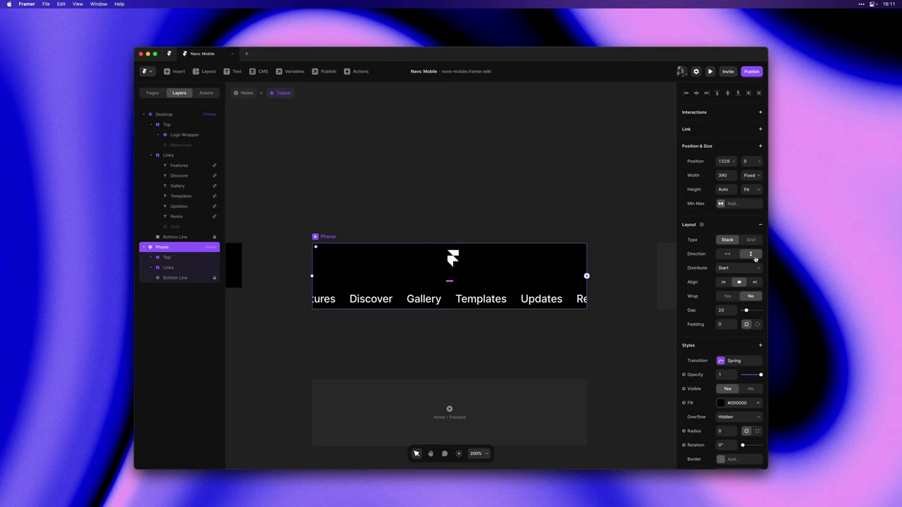
Step: Make the hidden Menu Icon in Phone's Top row visible
left_click(193, 259)
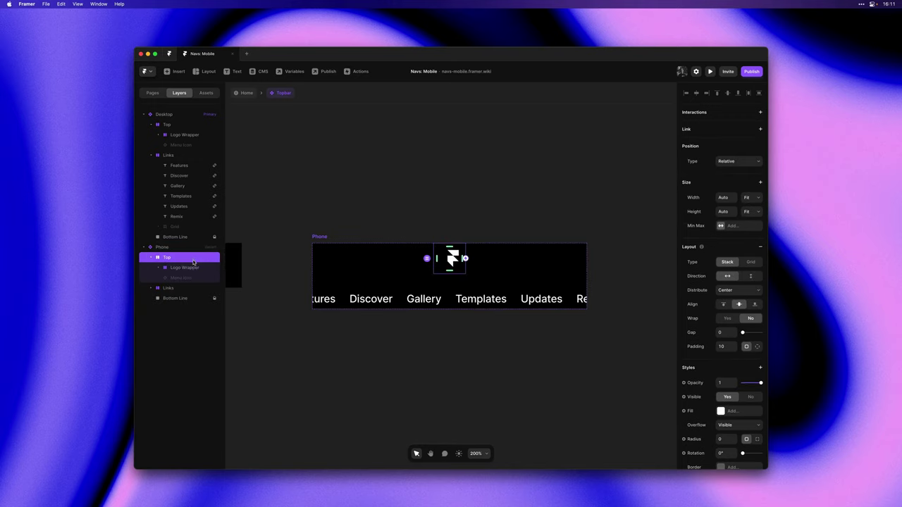
left_click(188, 278)
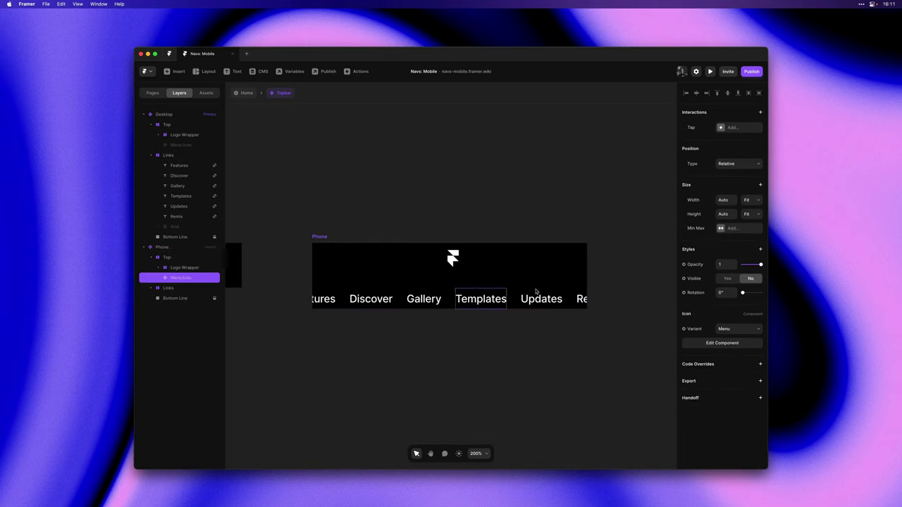
left_click(727, 279)
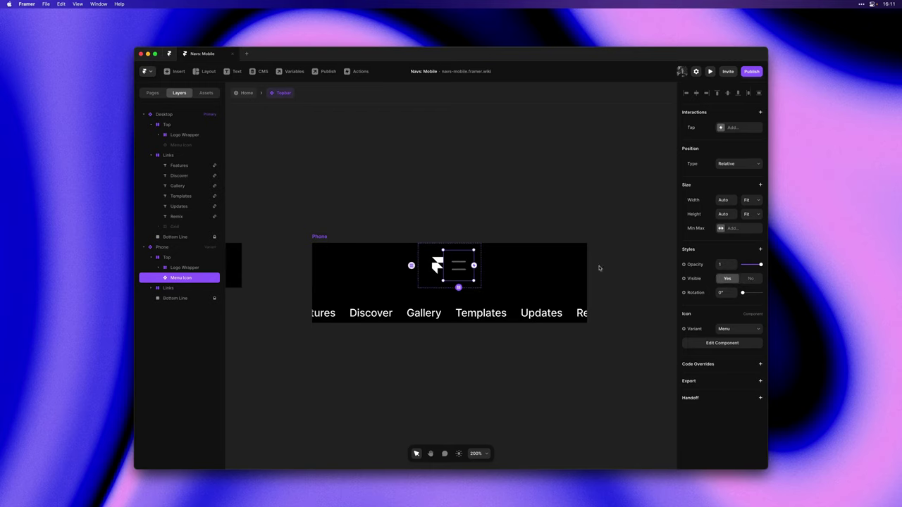
left_click(471, 247)
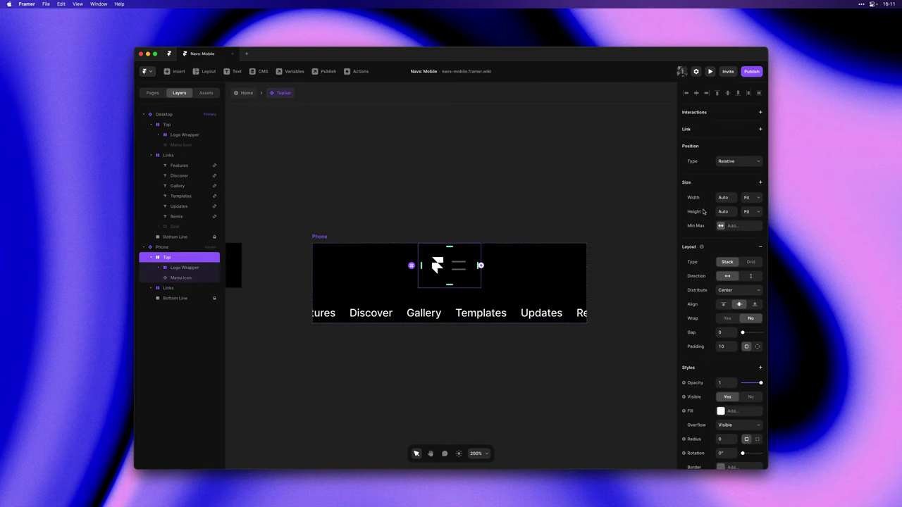
Step: Set Phone's Top row width to Fill and distribute it with Space Between
left_click(748, 197)
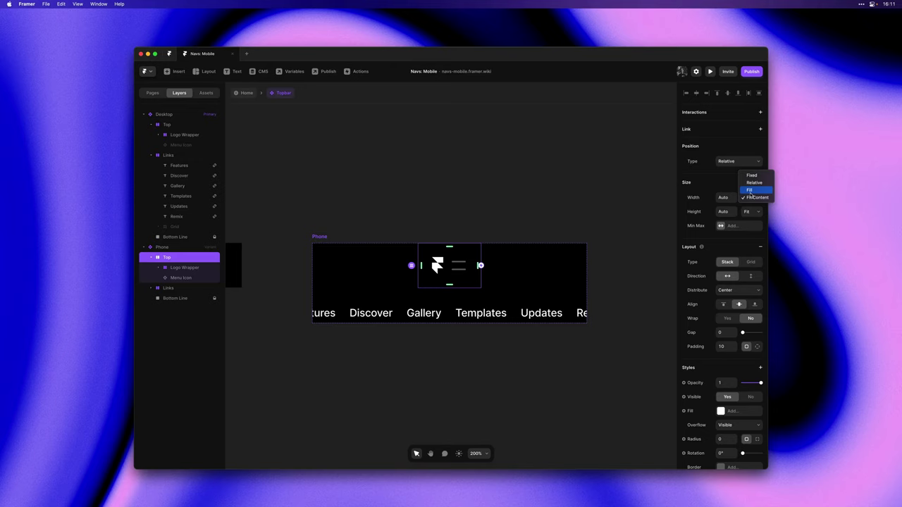
left_click(750, 192)
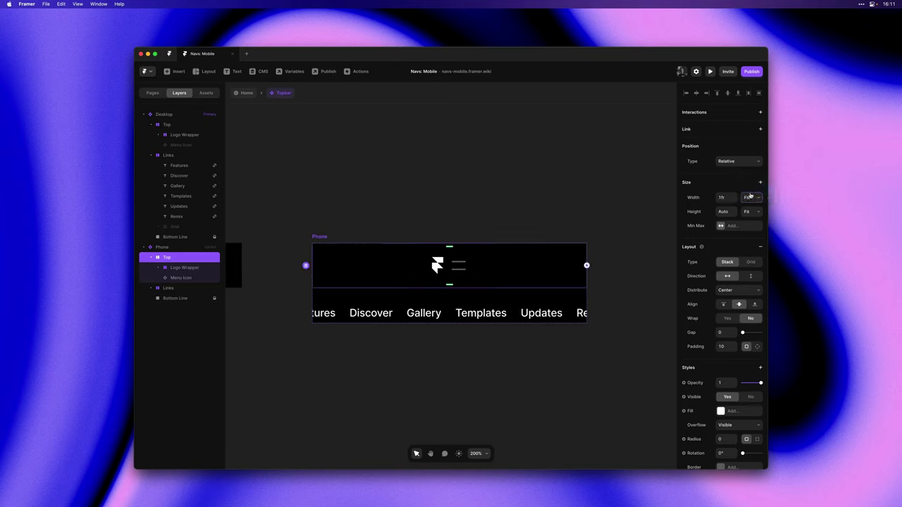
left_click(735, 289)
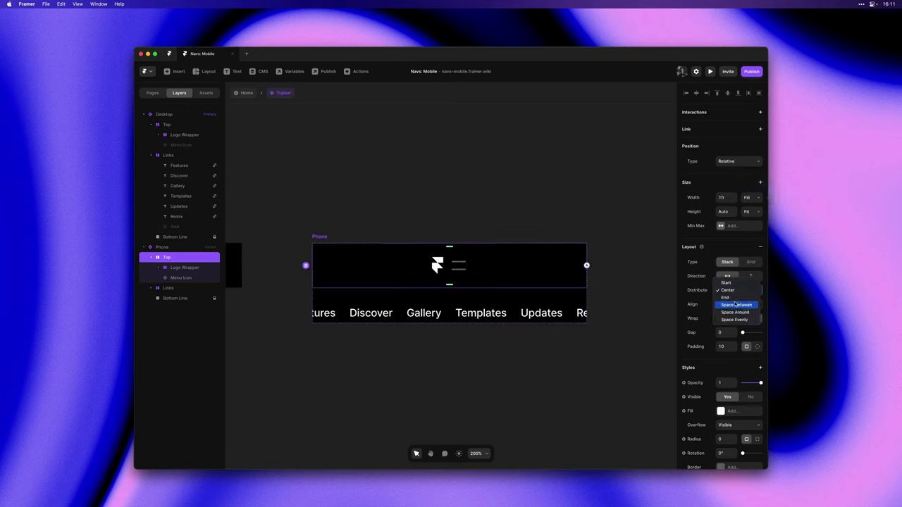
left_click(736, 305)
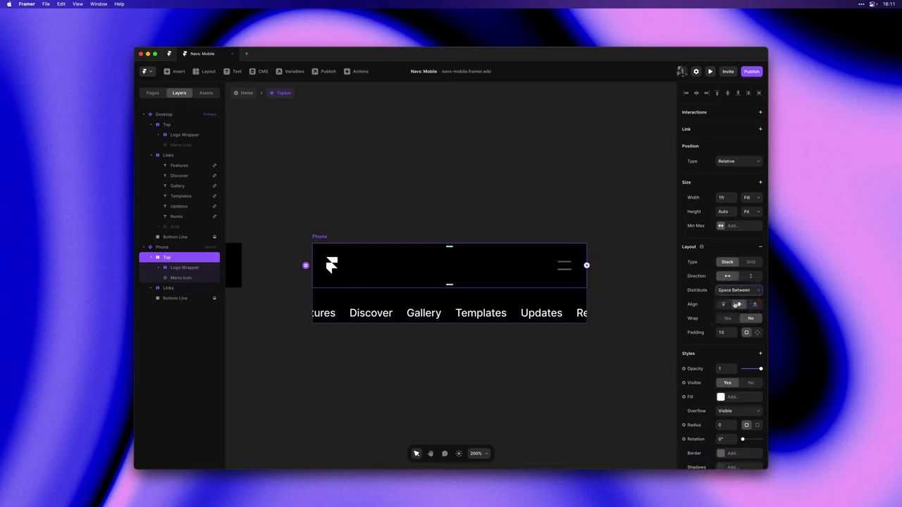
left_click(472, 221)
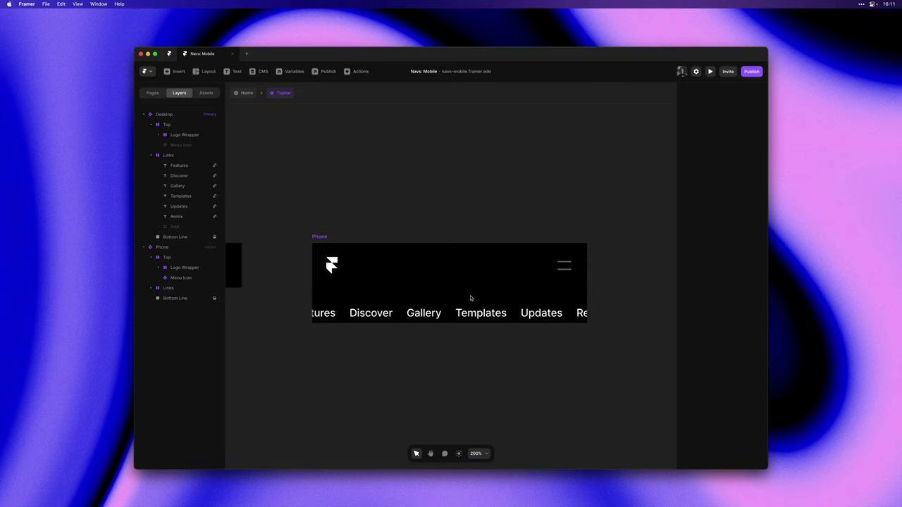
Step: Make Phone's Links stack Fill width, vertical, left-aligned, with a gap of 10
left_click(453, 318)
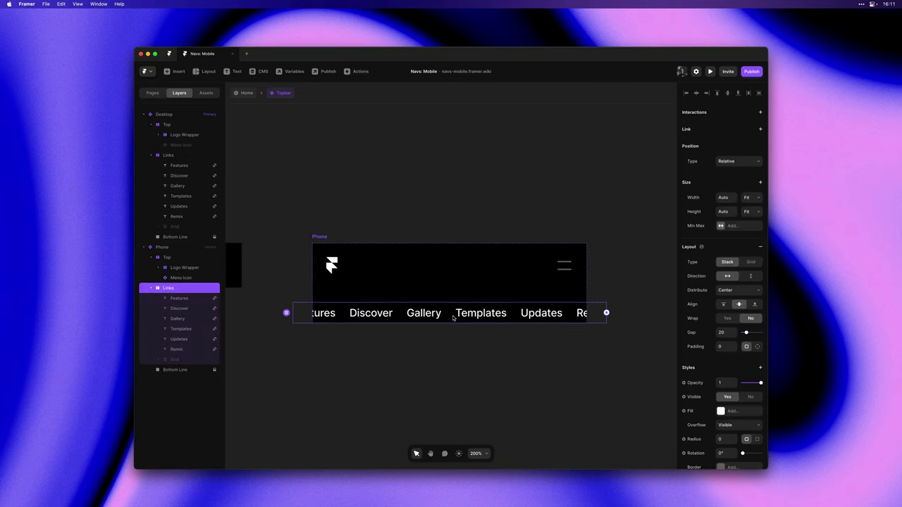
left_click(754, 199)
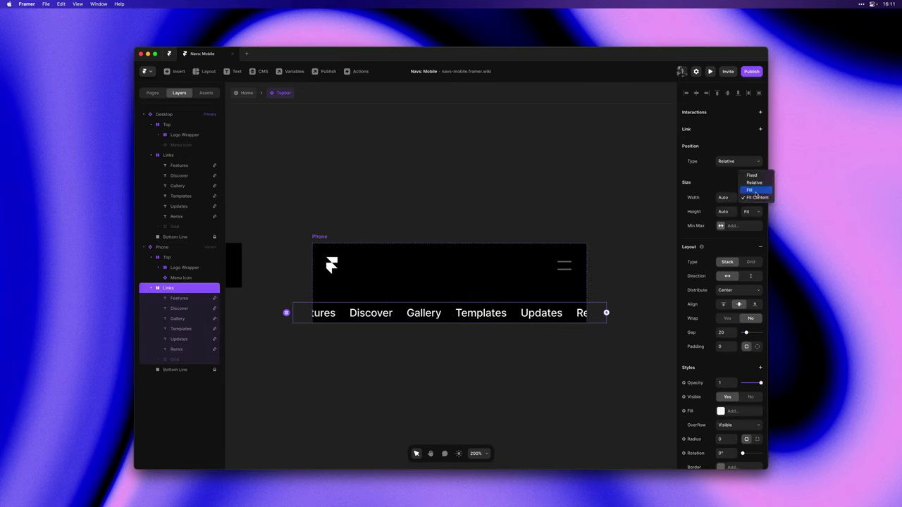
left_click(751, 190)
left_click(751, 276)
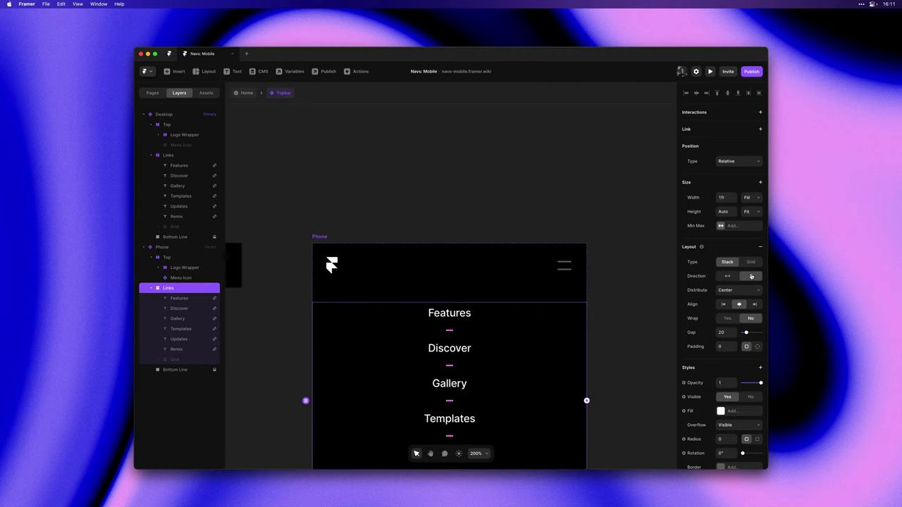
left_click(726, 304)
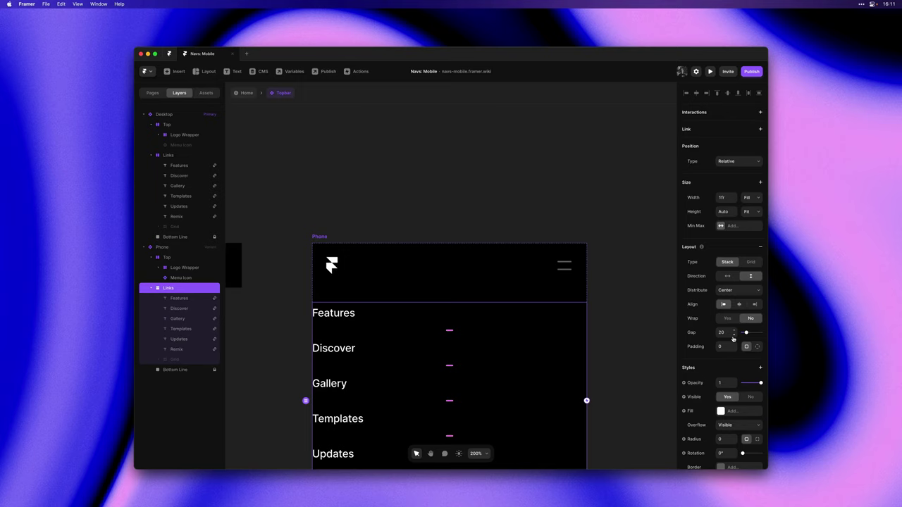
left_click(732, 334)
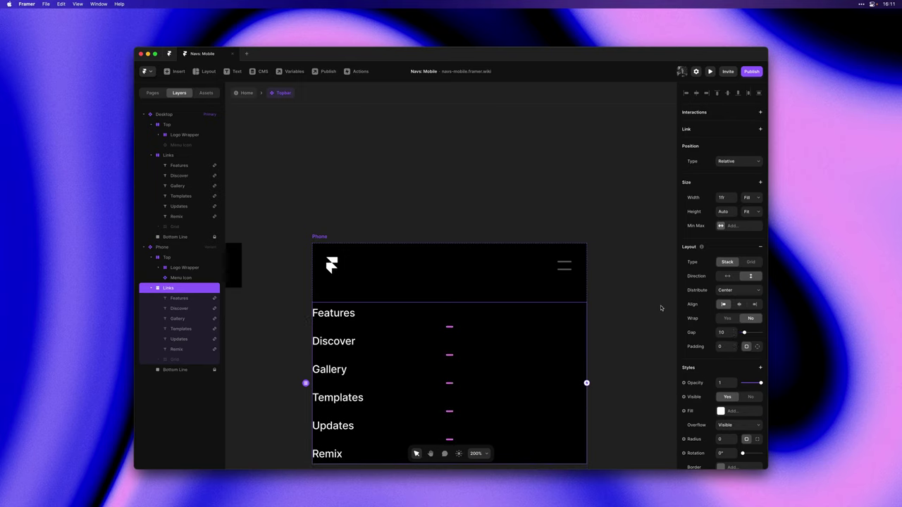
Step: Give the Links stack per-side padding of 60, 20, 120 and 20
key("super+minus")
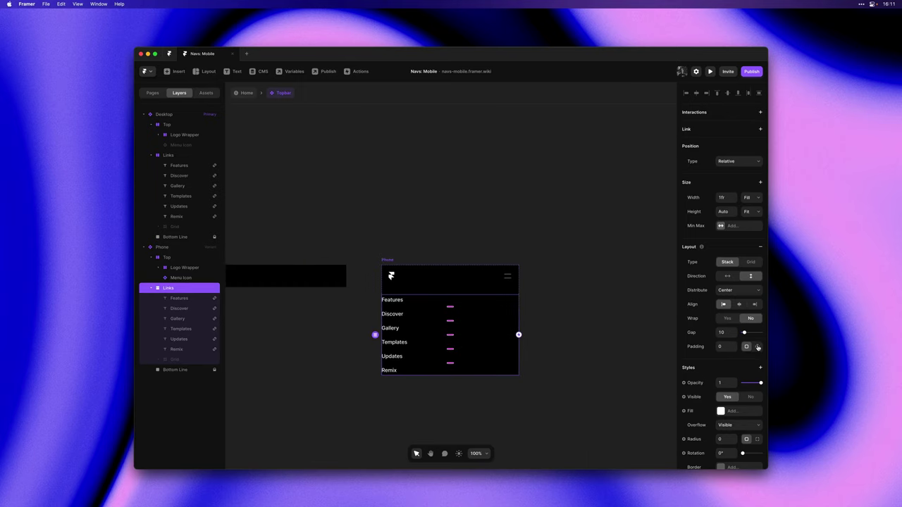
left_click(757, 347)
type("60")
key("Tab")
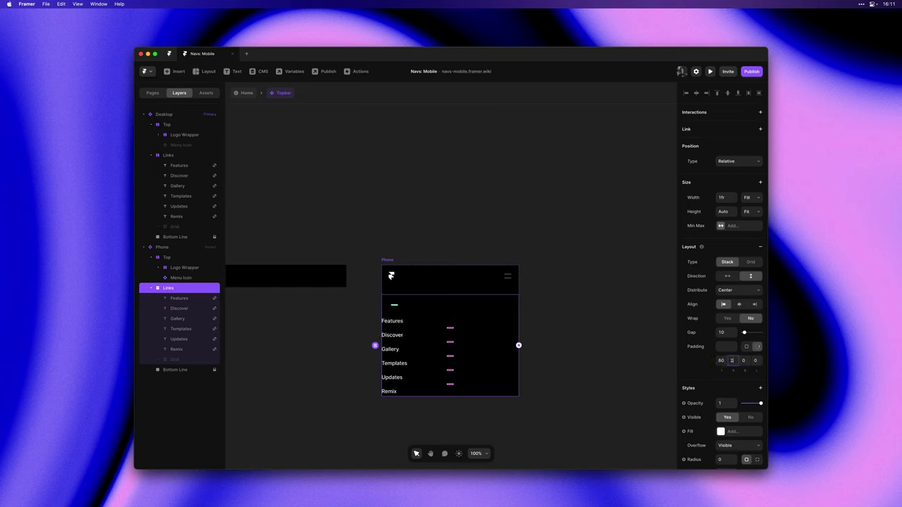
type("20")
key("Tab")
type("220")
key("Tab")
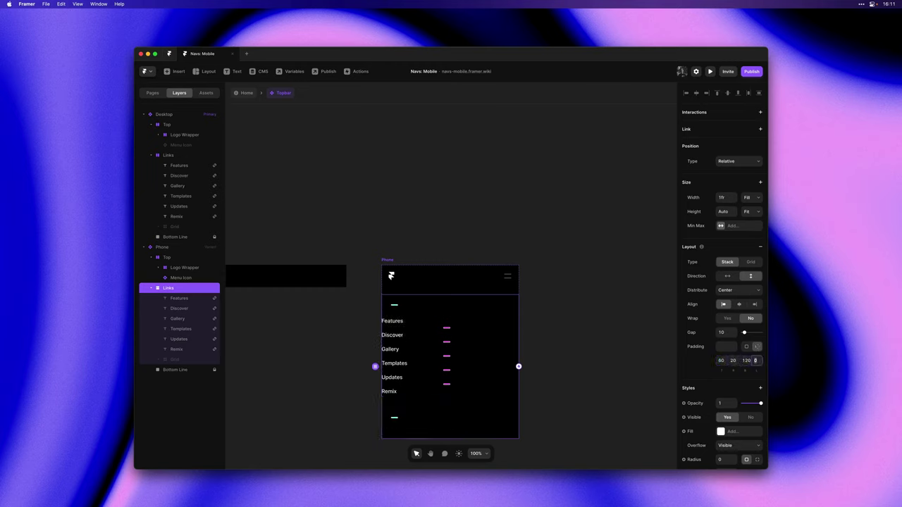
type("20")
left_click(644, 348)
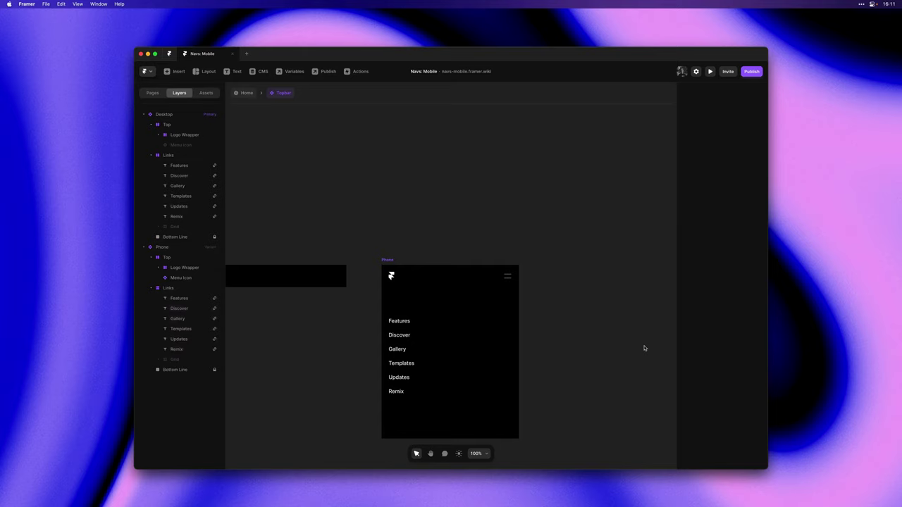
Step: Select the six Phone links, Features through Remix, and apply the Big text style
left_click(176, 350)
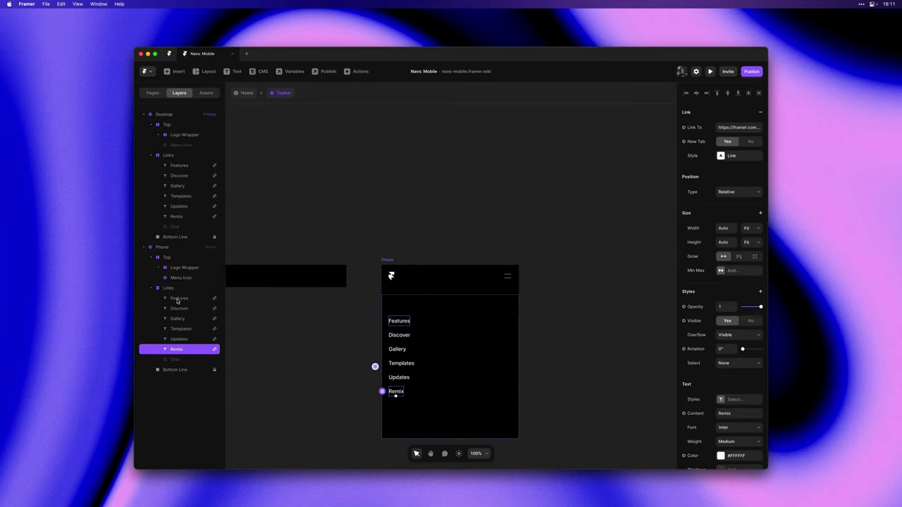
left_click(178, 298, "shift")
left_click(739, 356)
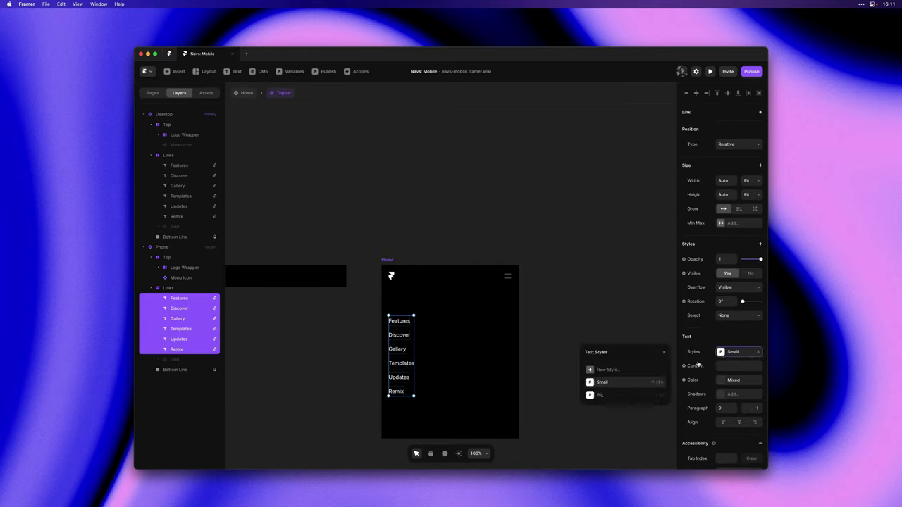
left_click(602, 396)
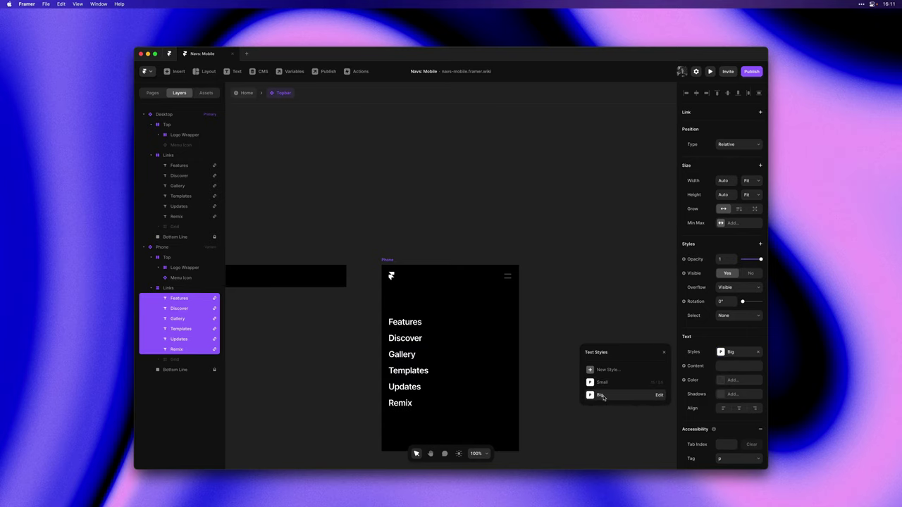
left_click(560, 348)
scroll(560, 348, "down", 3)
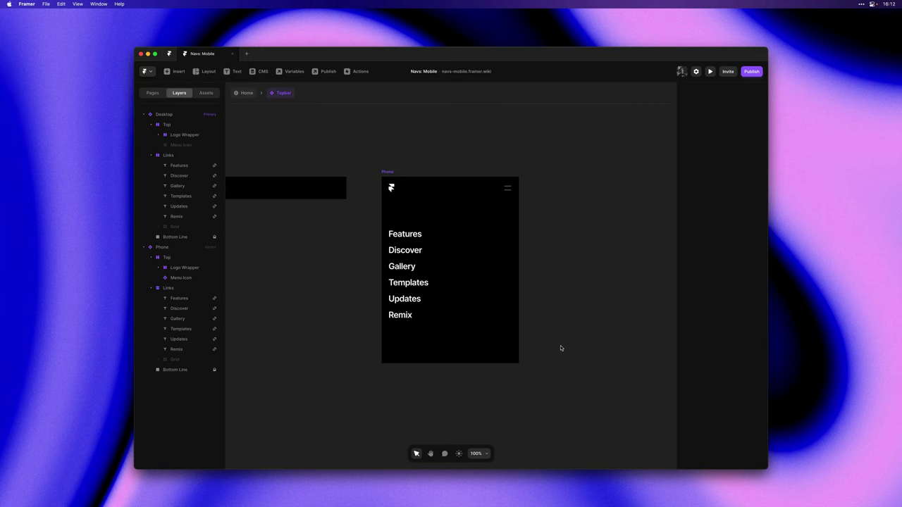
Step: Set the Phone variant's Grid layer to visible, then zoom to fit and back to 100%
left_click(206, 361)
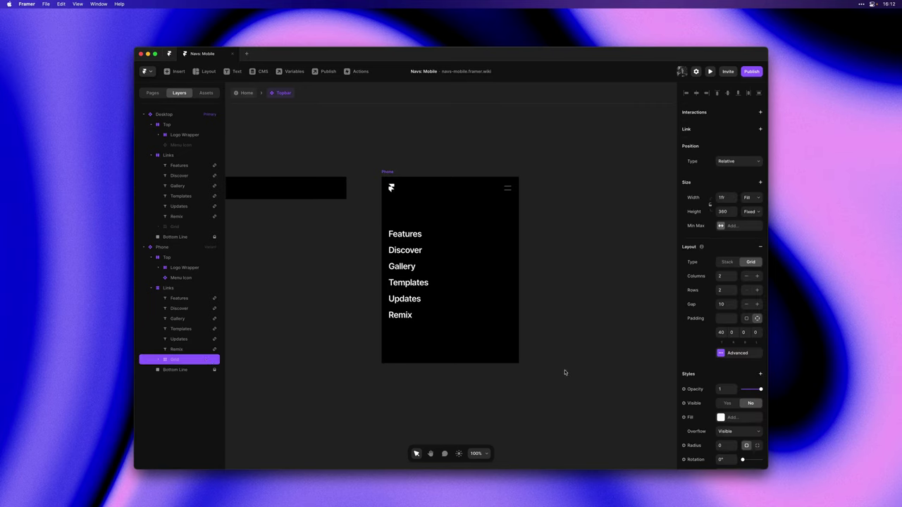
left_click(729, 403)
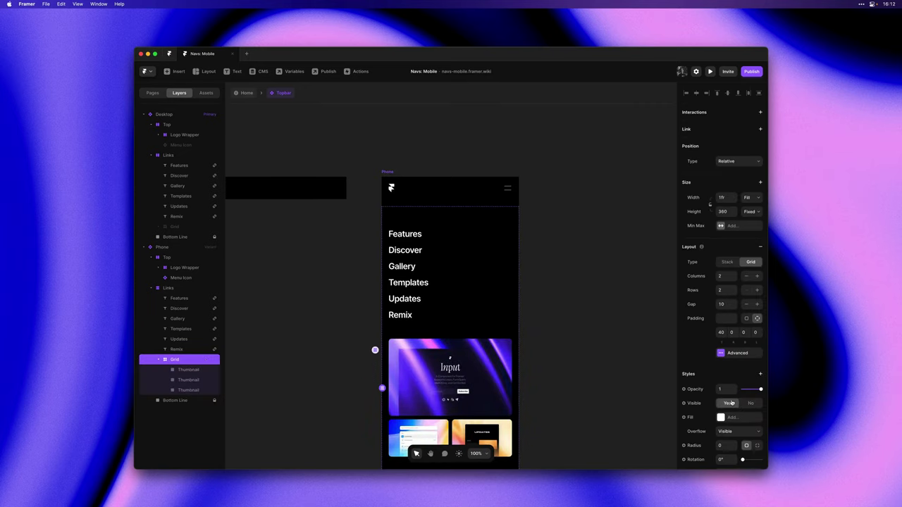
left_click(603, 353)
key("shift+1")
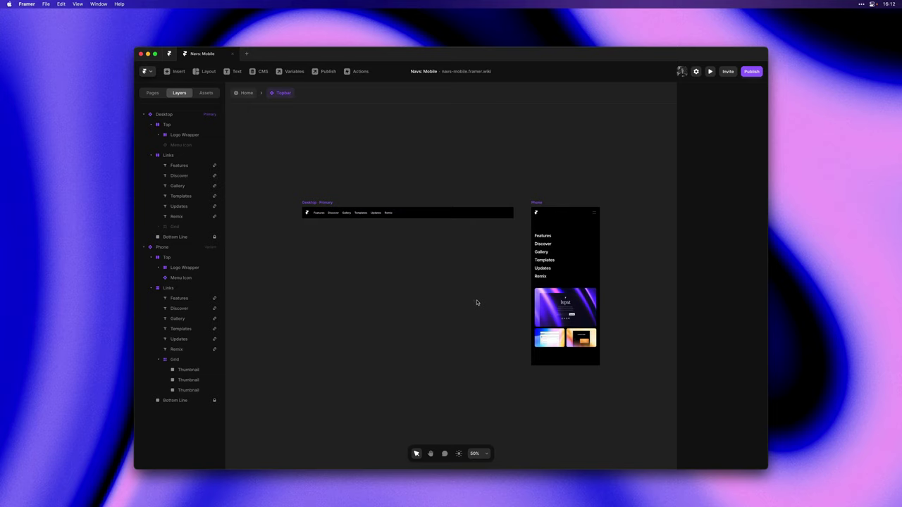
key("h")
left_click_drag(638, 282, 471, 279)
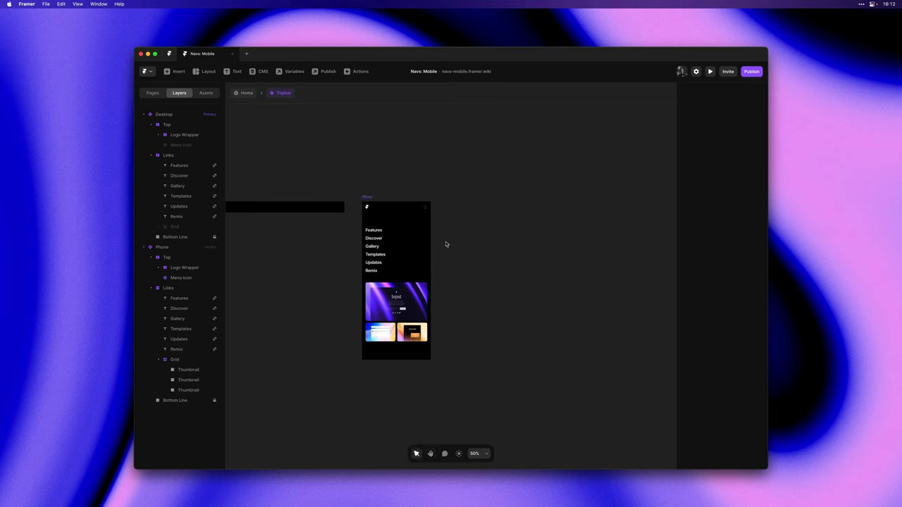
key("shift+0")
left_click_drag(505, 246, 516, 217)
key("v")
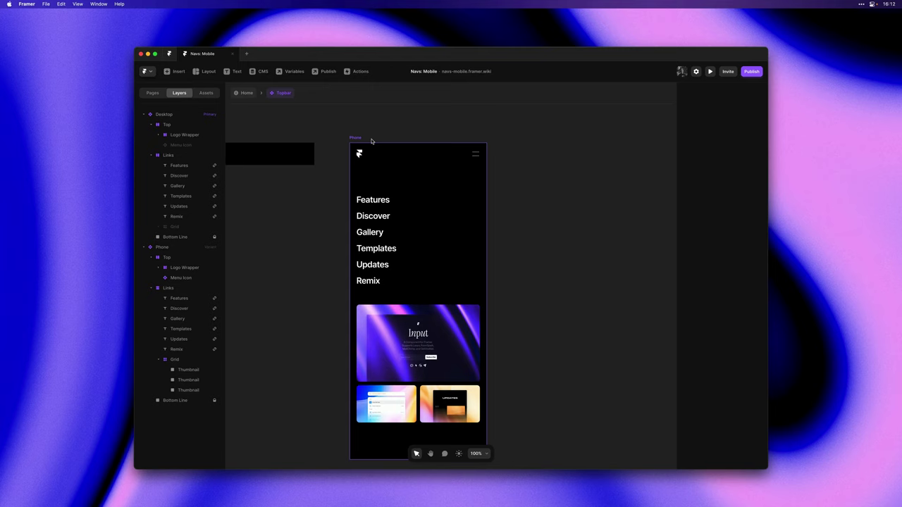
Step: Create a new variant from Phone and name it 'Phone Open'
left_click(371, 141)
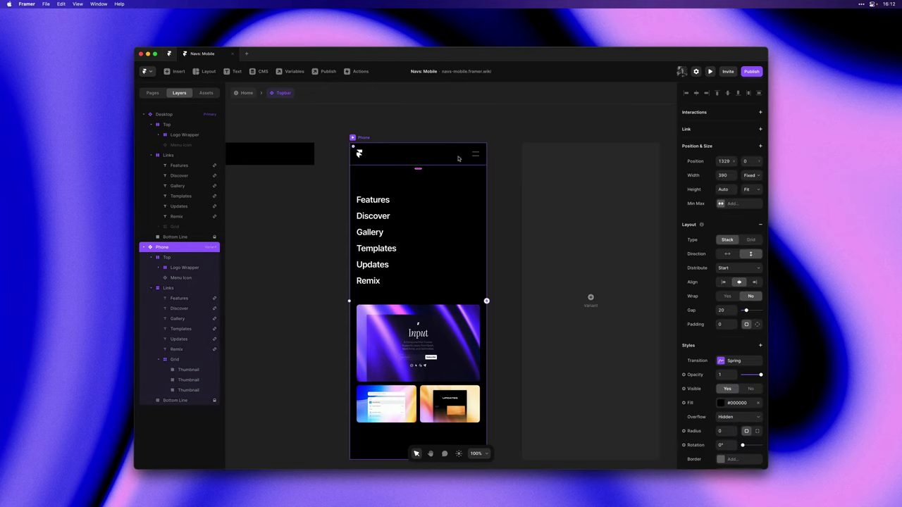
left_click(566, 182)
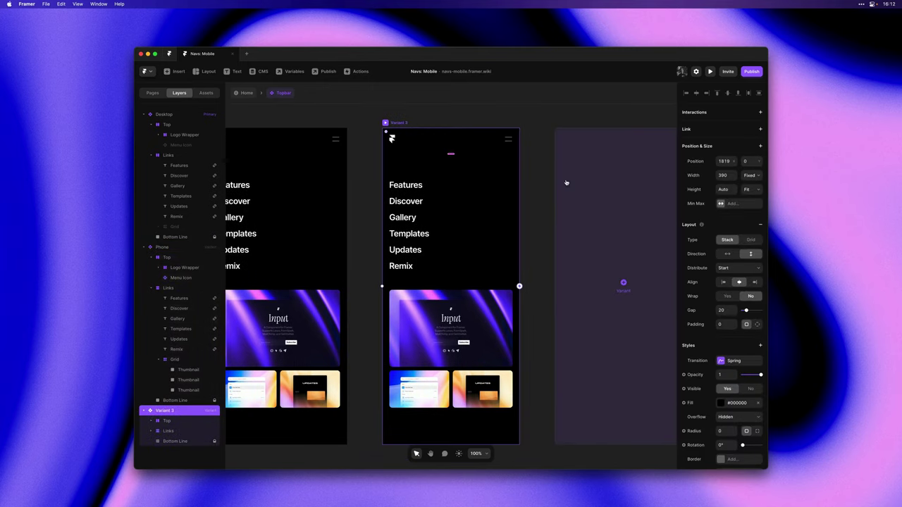
double_click(197, 411)
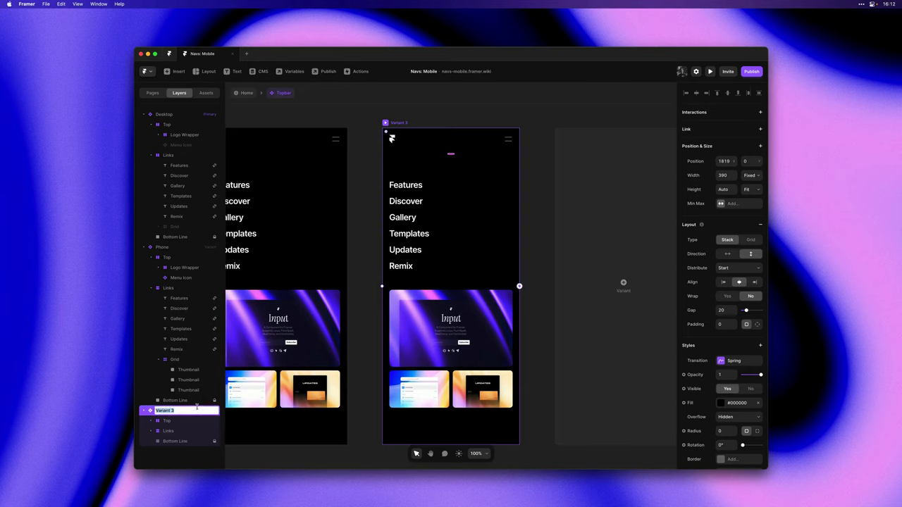
type("Phone Open")
key("Return")
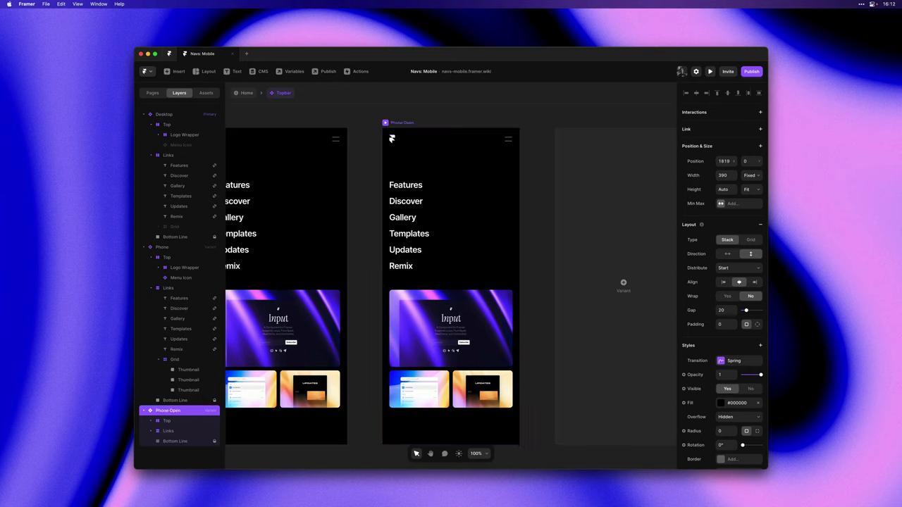
key("super+minus")
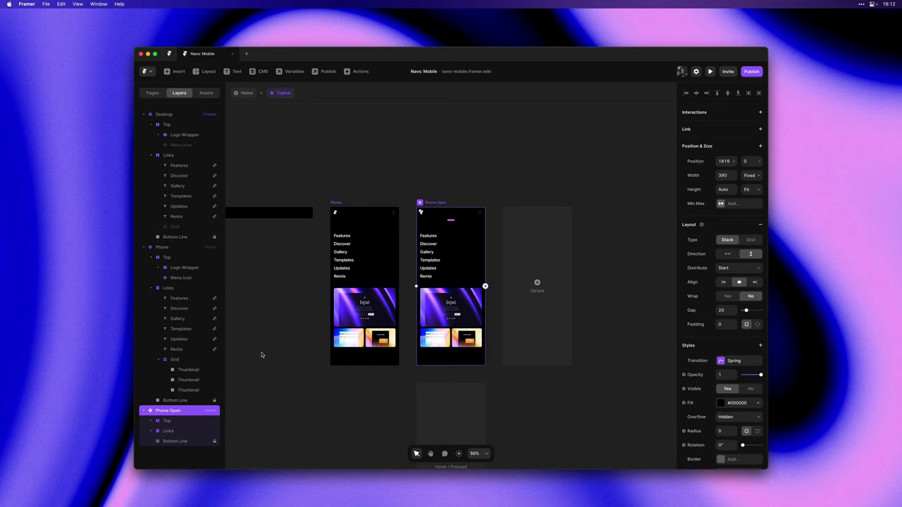
left_click(262, 355)
key("super+equal")
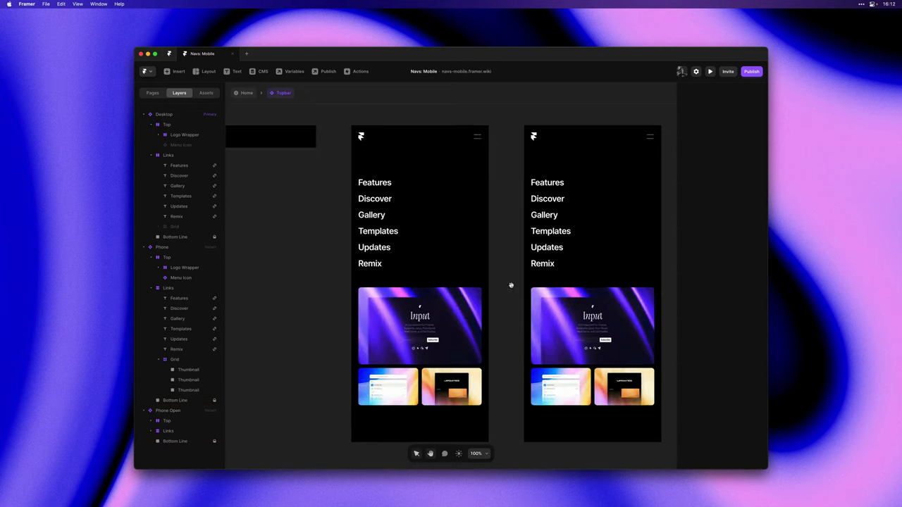
scroll(486, 296, "right", 3)
Step: Switch Phone Open's Menu Icon to its Close variant
left_click(596, 165)
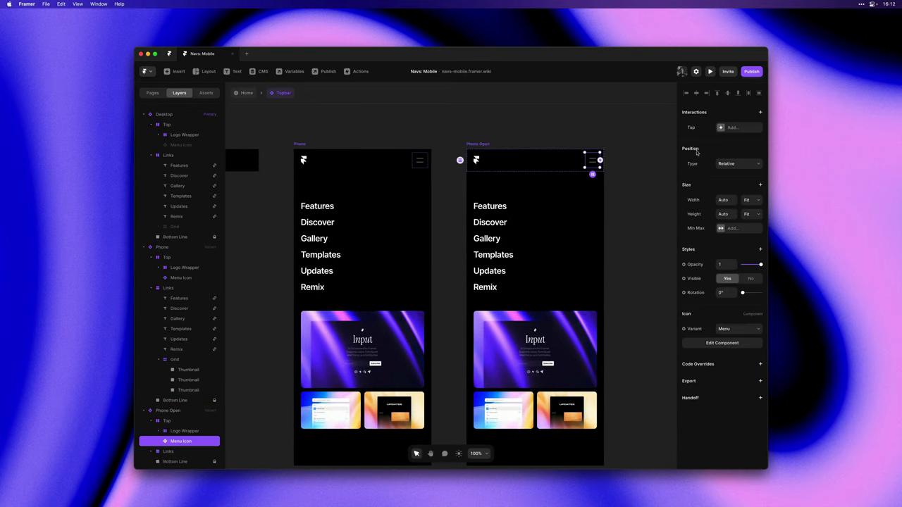
left_click(733, 333)
left_click(733, 336)
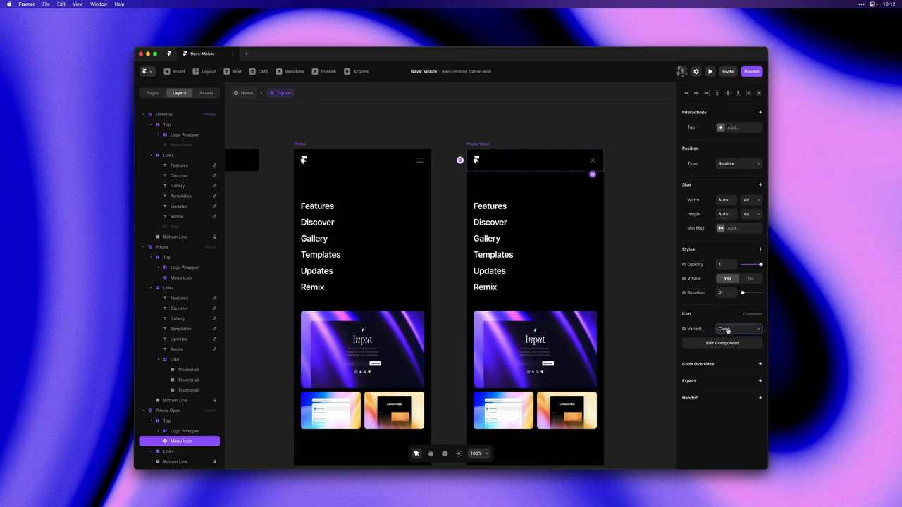
double_click(415, 161)
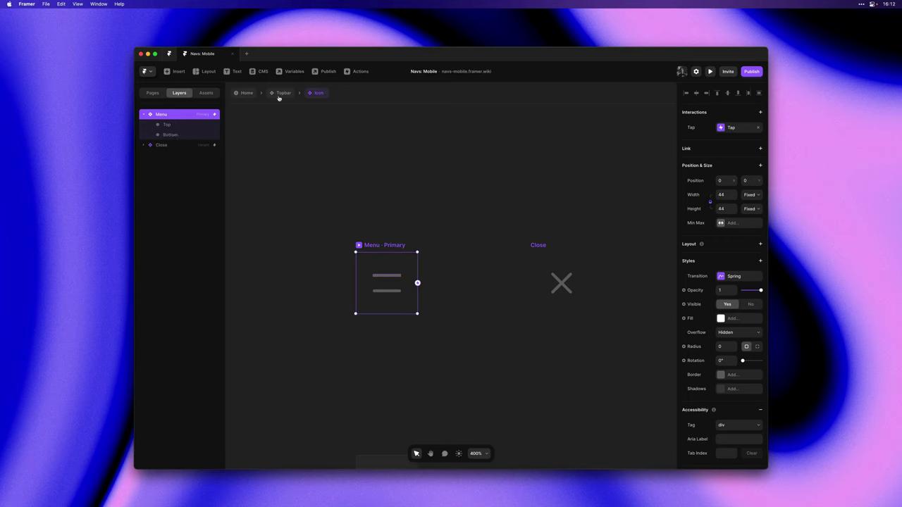
left_click(280, 94)
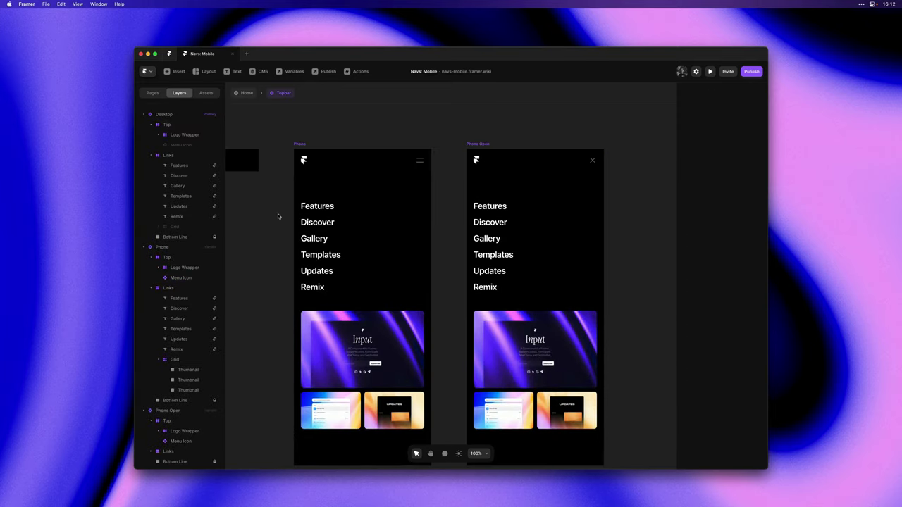
Step: Drag the Phone variant's Links stack opacity down to 0
left_click(373, 235)
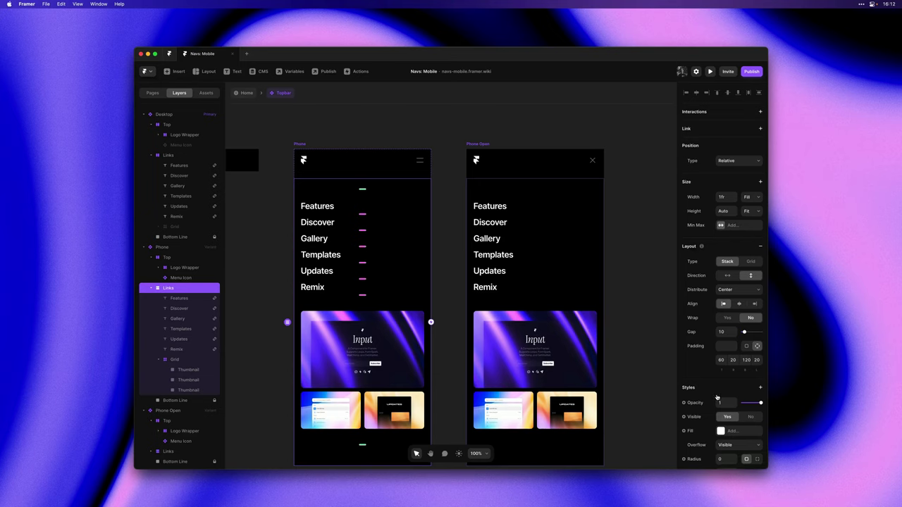
scroll(716, 395, "down", 3)
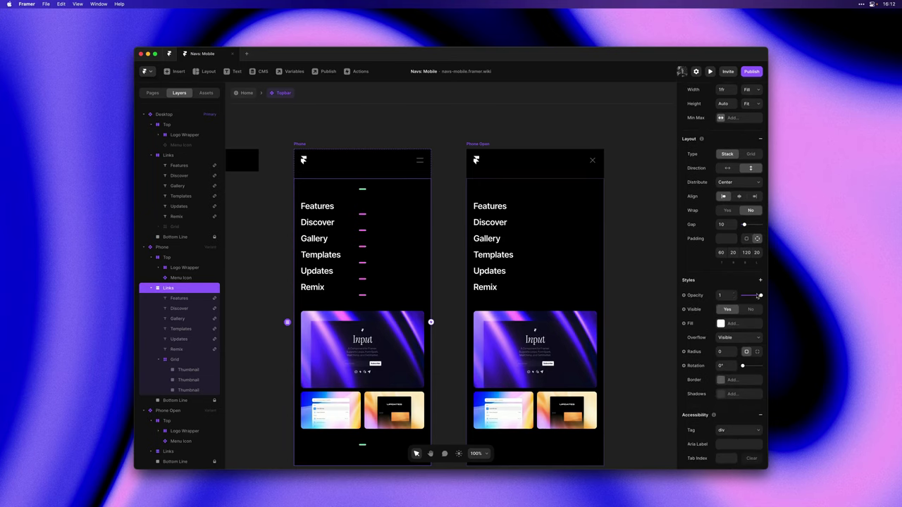
left_click_drag(760, 295, 738, 299)
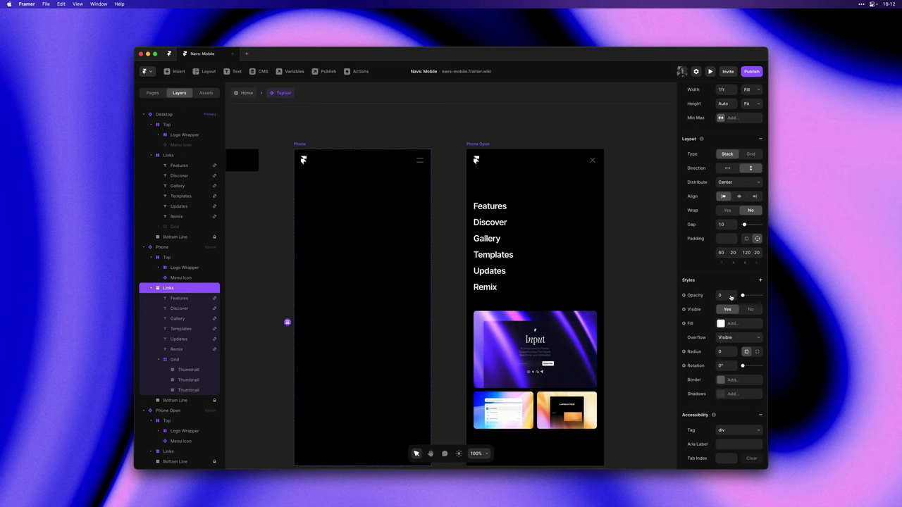
Step: Give the Phone variant a Fixed height and shrink it to a 64-high logo-and-menu-icon bar
left_click(342, 144)
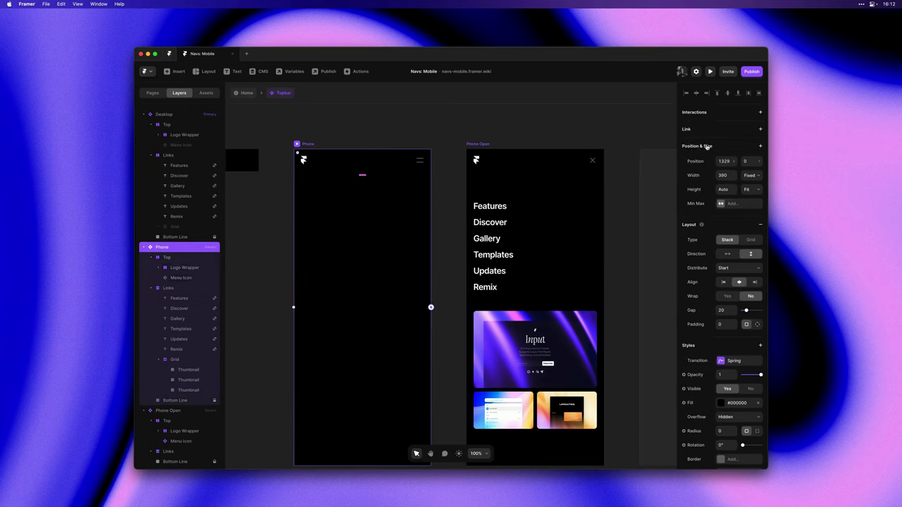
left_click(750, 190)
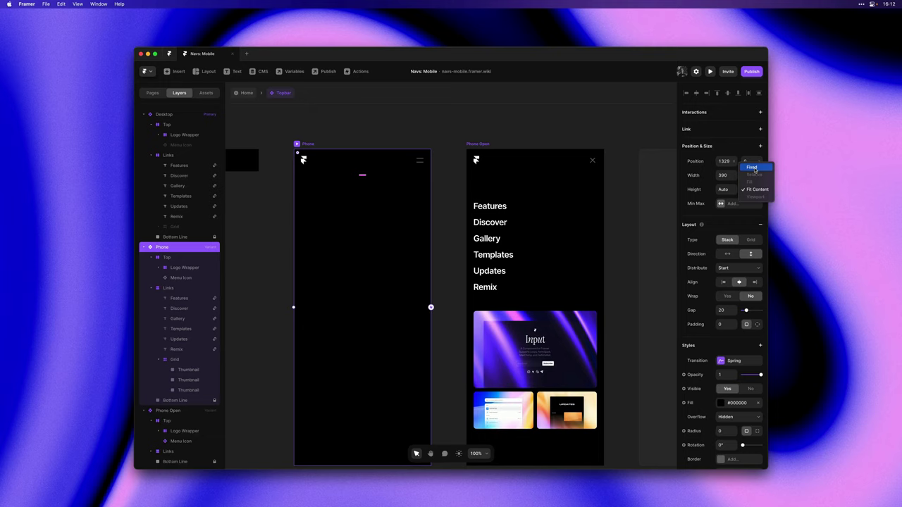
left_click(754, 170)
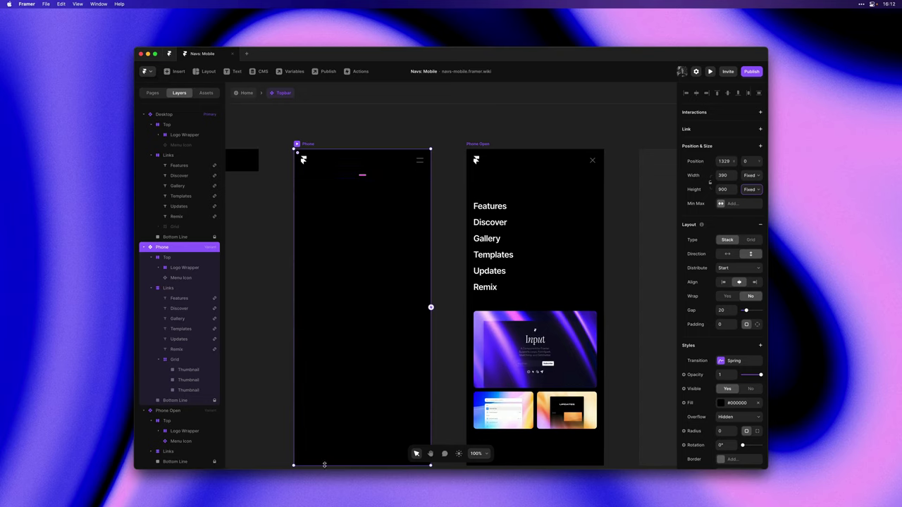
left_click_drag(324, 465, 341, 172)
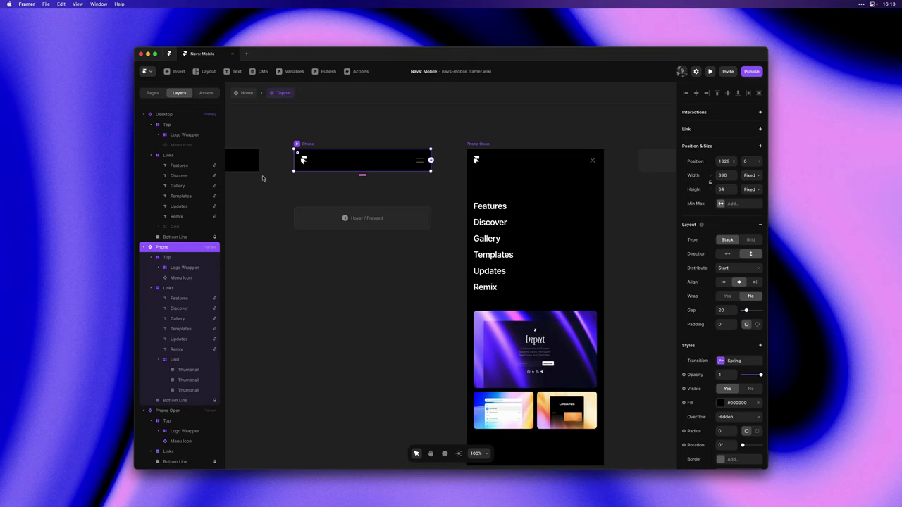
left_click(364, 191)
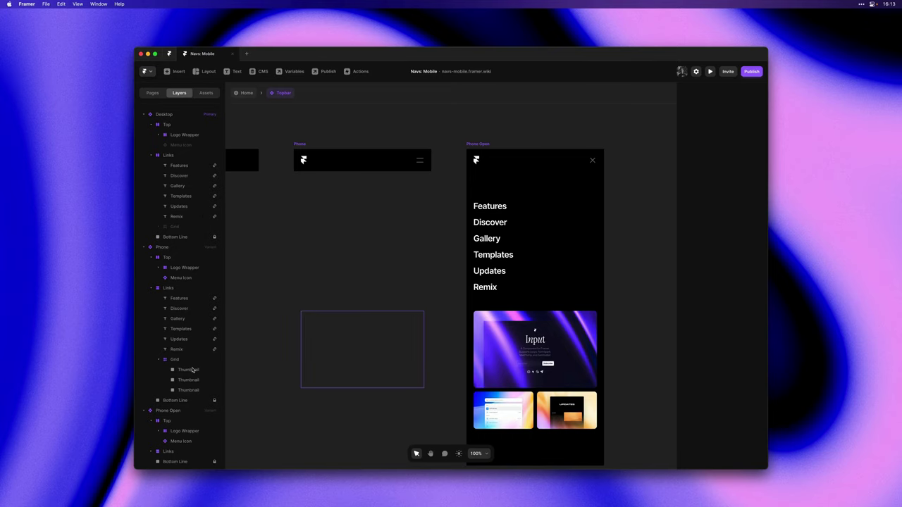
scroll(603, 137, "right", 3)
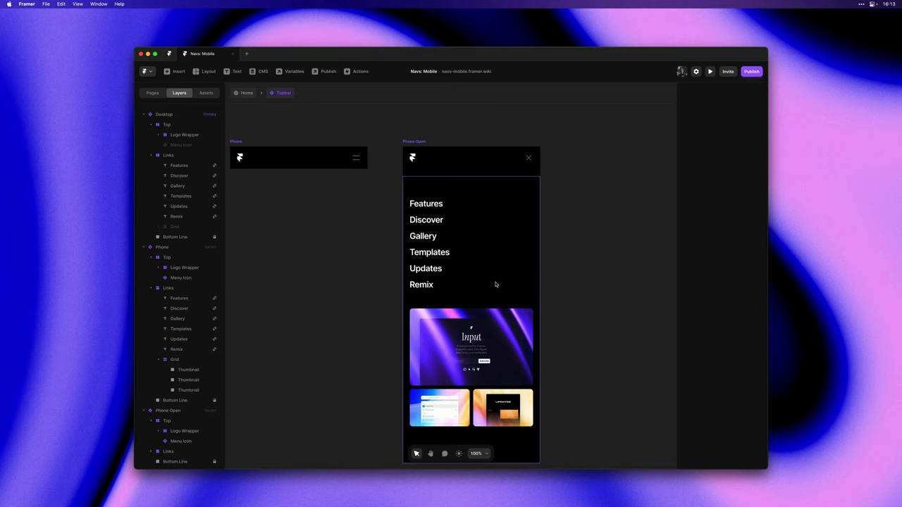
Step: Link the Phone menu icon's tap to Phone Open and Phone Open's close icon back to Phone
left_click(355, 157)
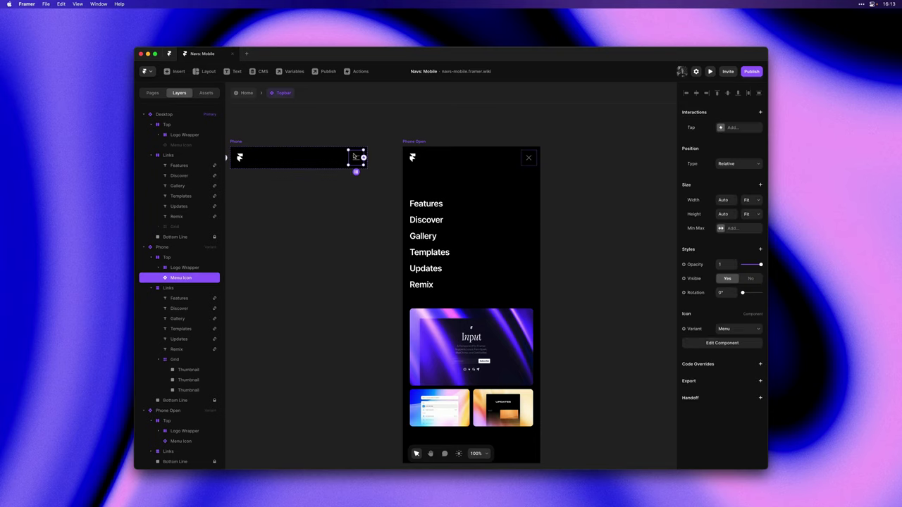
key("super+minus")
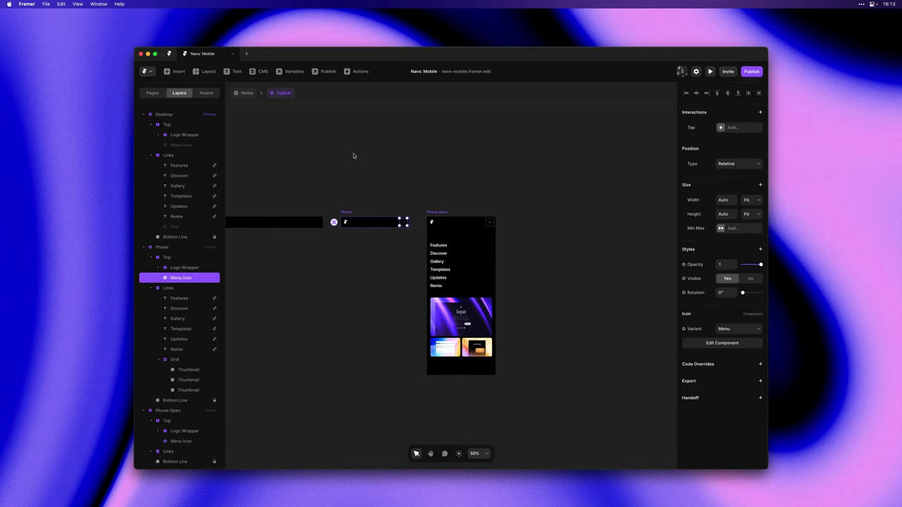
mouse_move(354, 155)
left_mouse_down()
mouse_move(463, 141)
mouse_move(426, 151)
mouse_move(453, 238)
left_mouse_up()
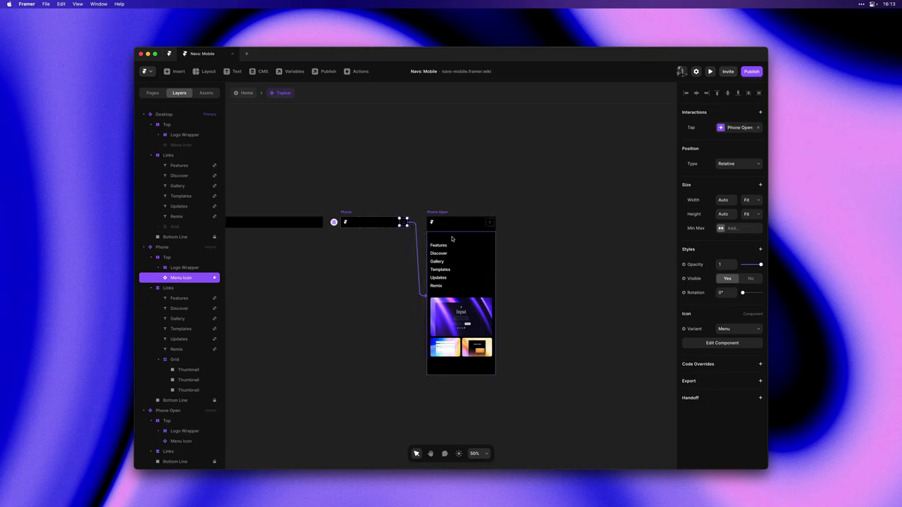
left_click(491, 223)
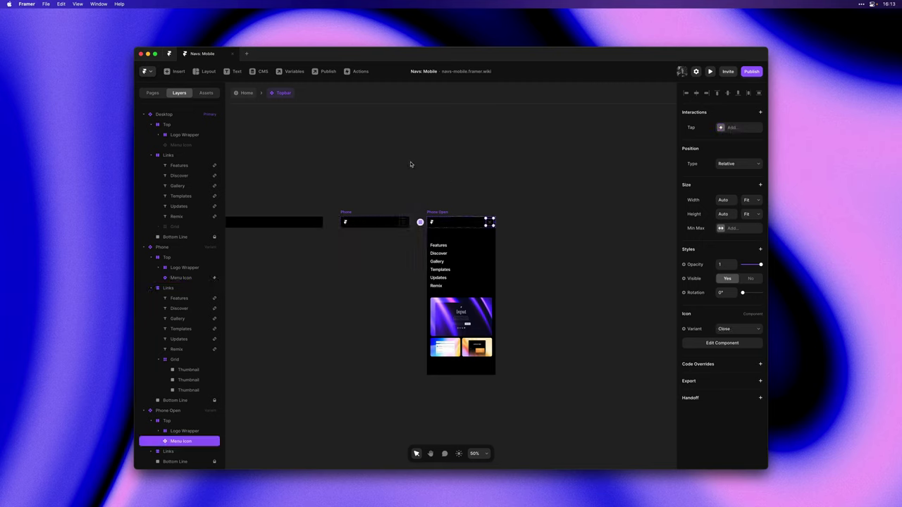
left_click_drag(411, 164, 367, 225)
left_click(352, 264)
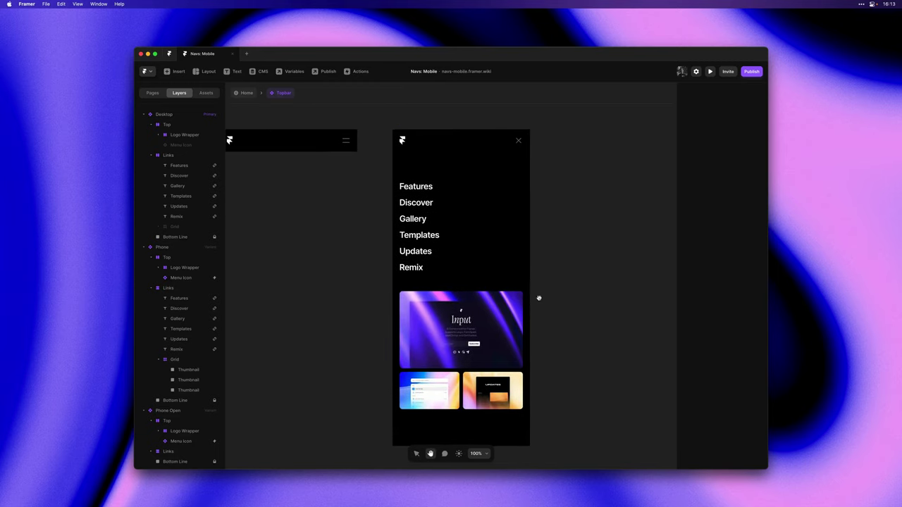
Step: Add a Max Height of 100vh to Phone Open, then test it with a shorter viewport
left_click(493, 123)
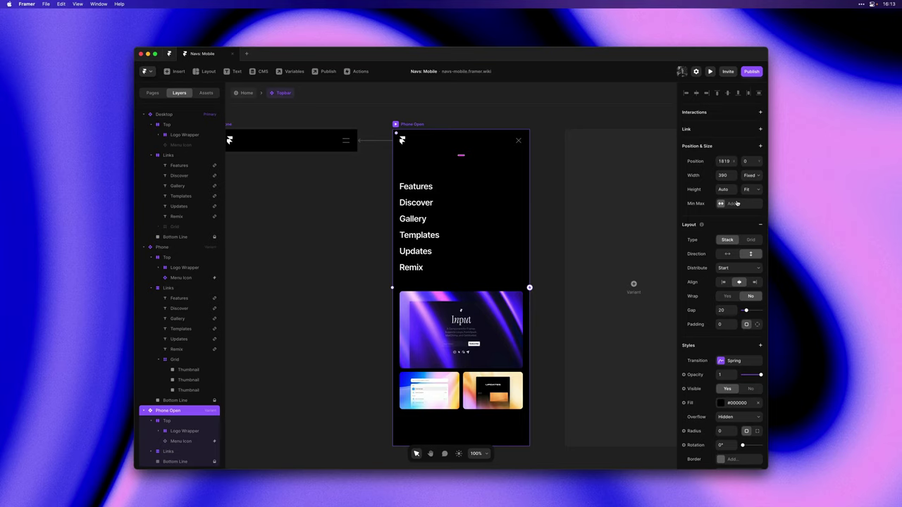
left_click(737, 203)
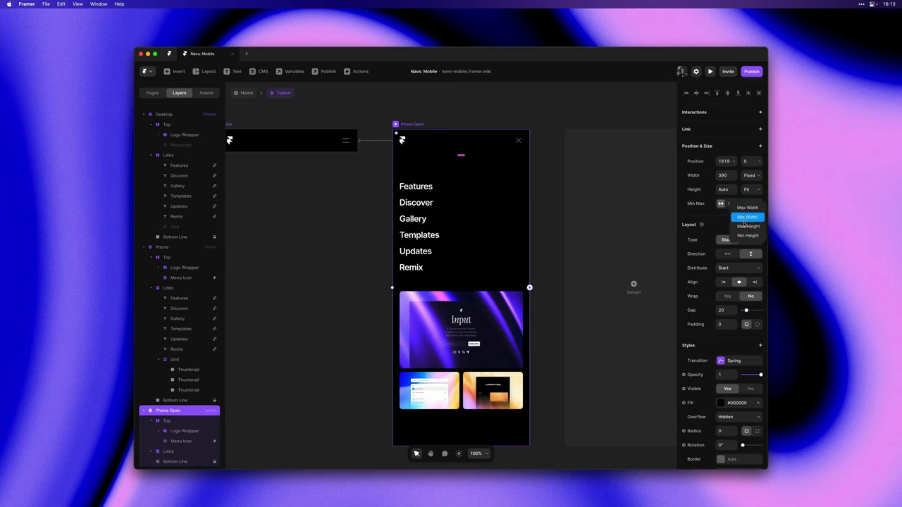
left_click(753, 227)
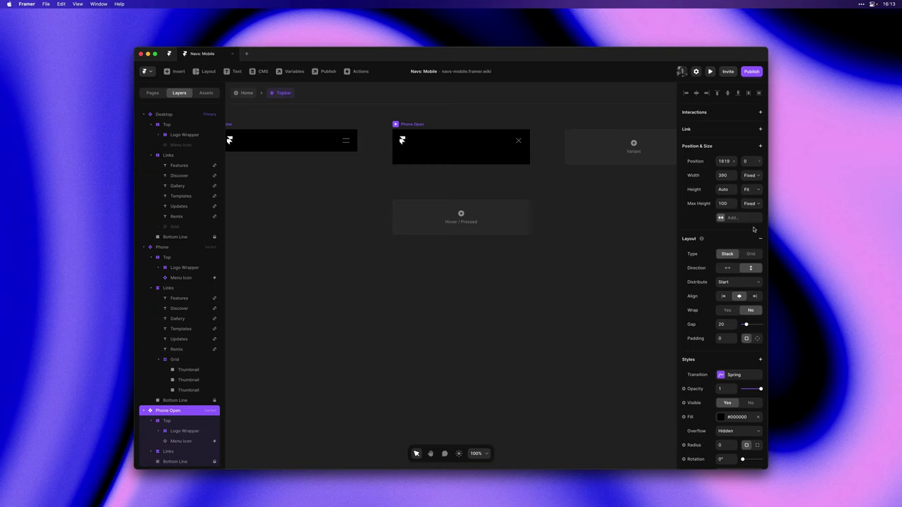
left_click(751, 205)
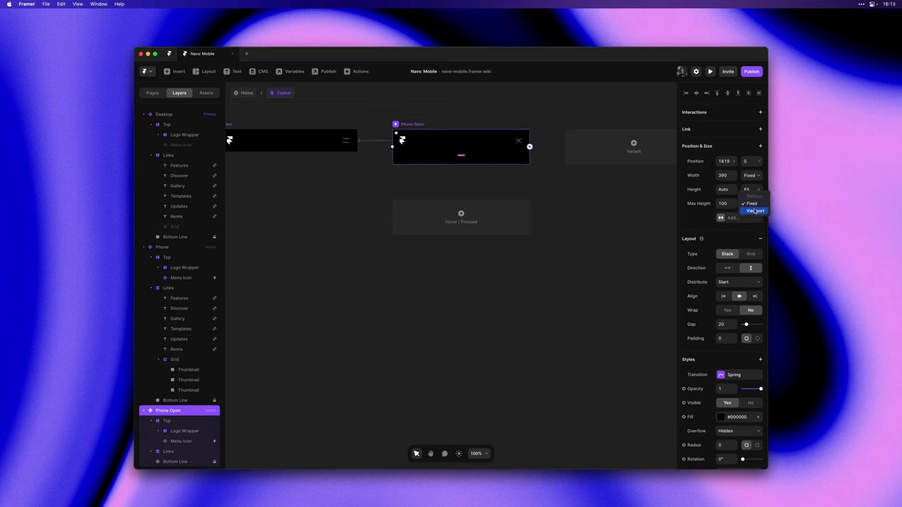
left_click(753, 210)
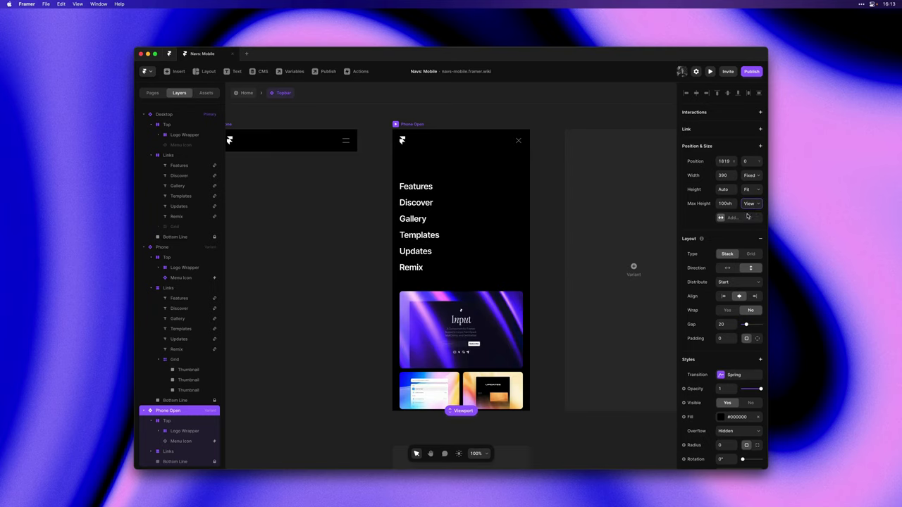
mouse_move(463, 410)
left_mouse_down()
mouse_move(461, 336)
mouse_move(461, 405)
mouse_move(467, 398)
left_mouse_up()
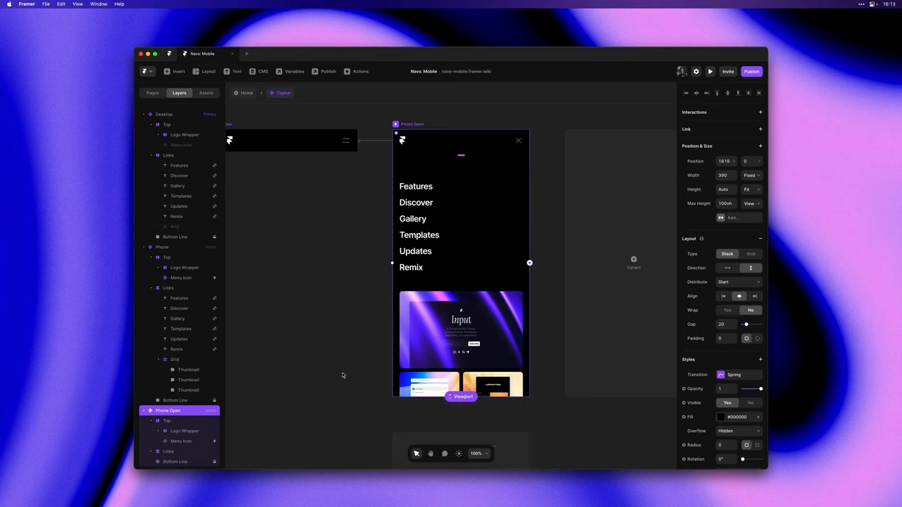
Step: Set Phone Open's Overflow to Scroll and add Overscroll set to Contain, then zoom out
scroll(723, 406, "down", 4)
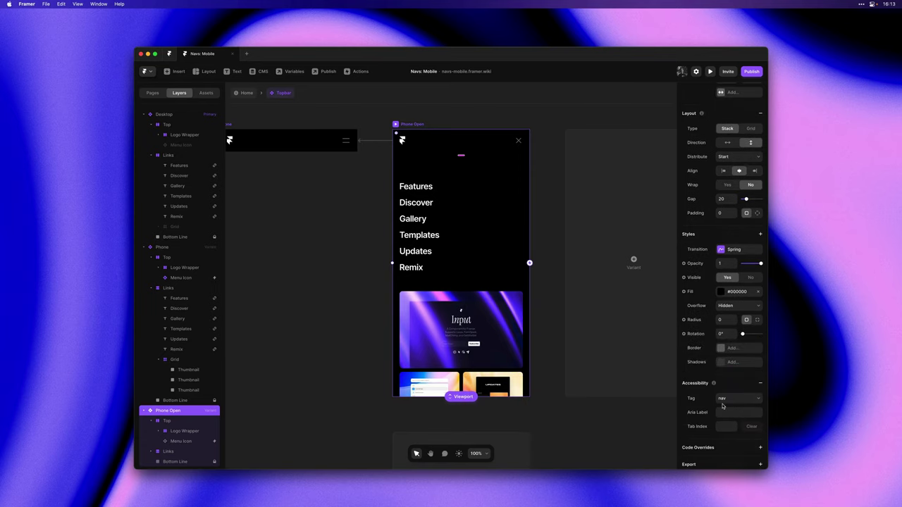
left_click(722, 308)
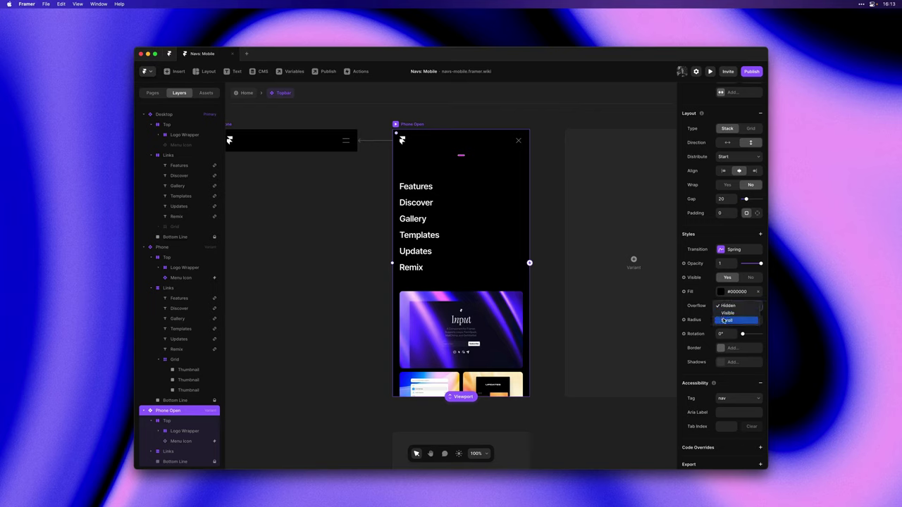
left_click(725, 320)
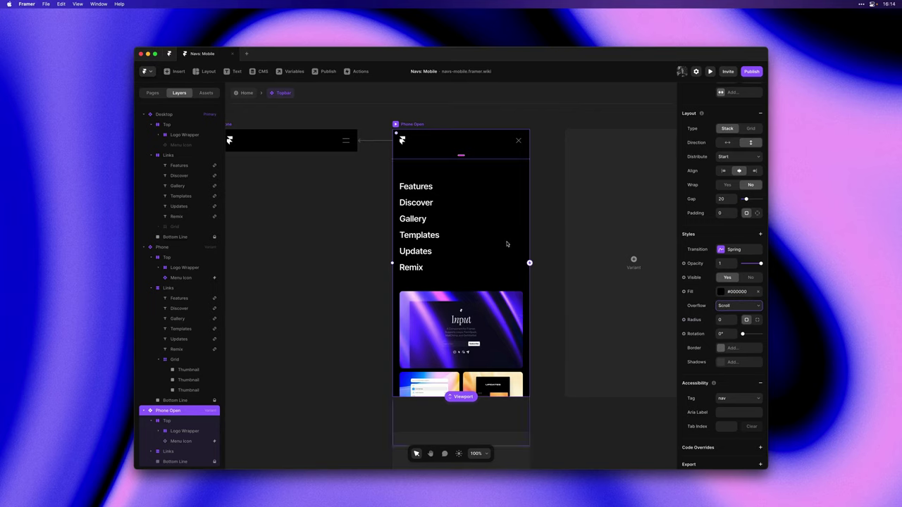
left_click(716, 237)
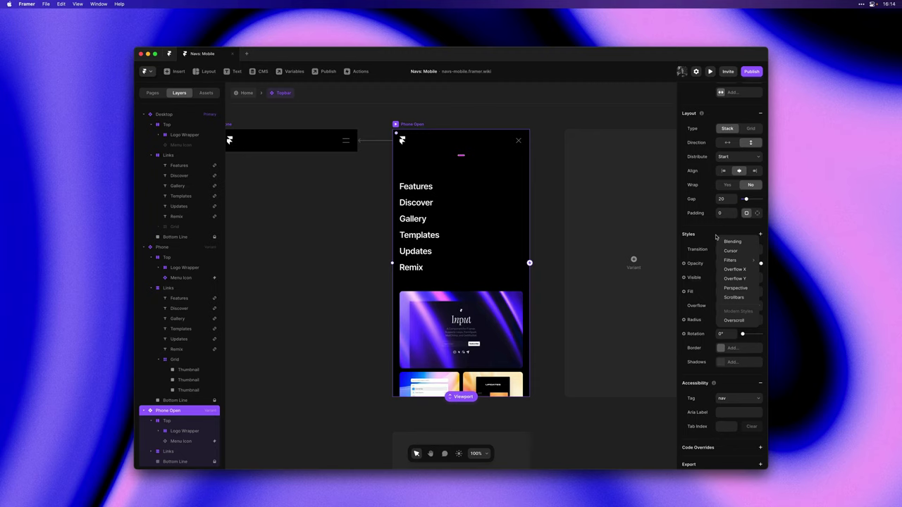
left_click(733, 320)
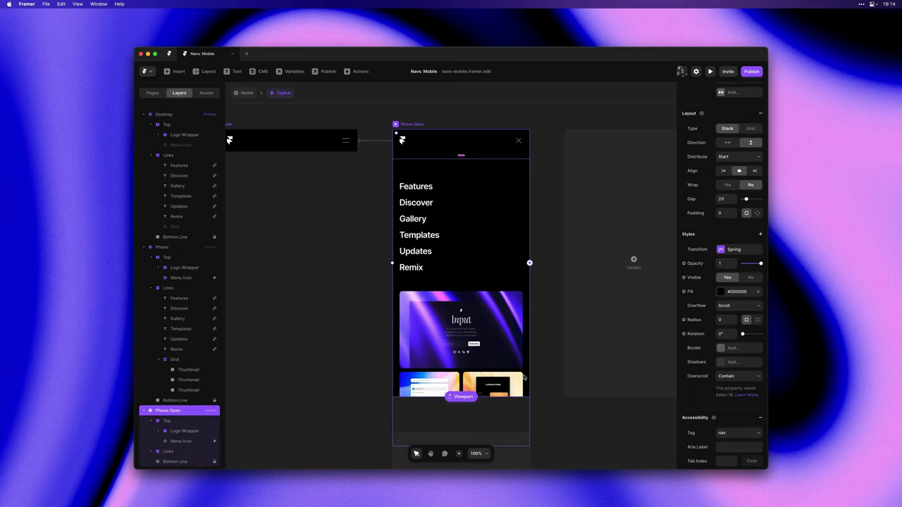
left_click(329, 313)
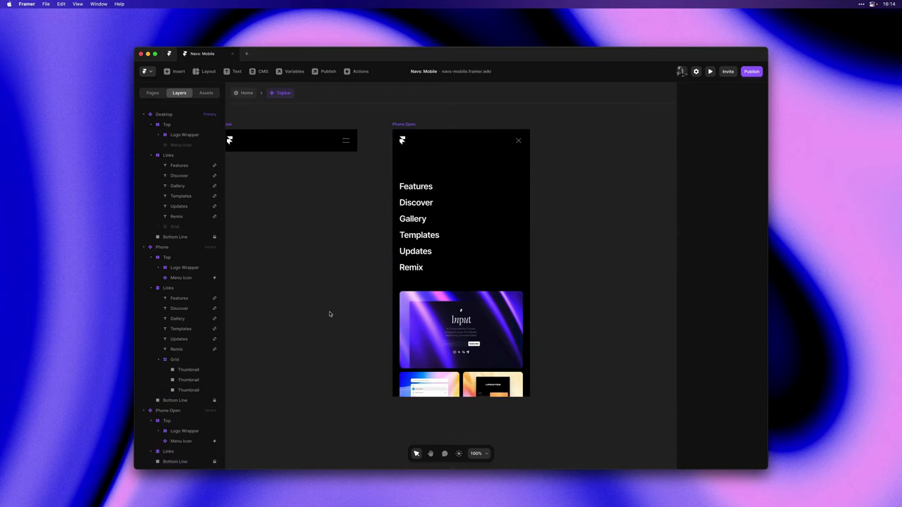
key("super+minus")
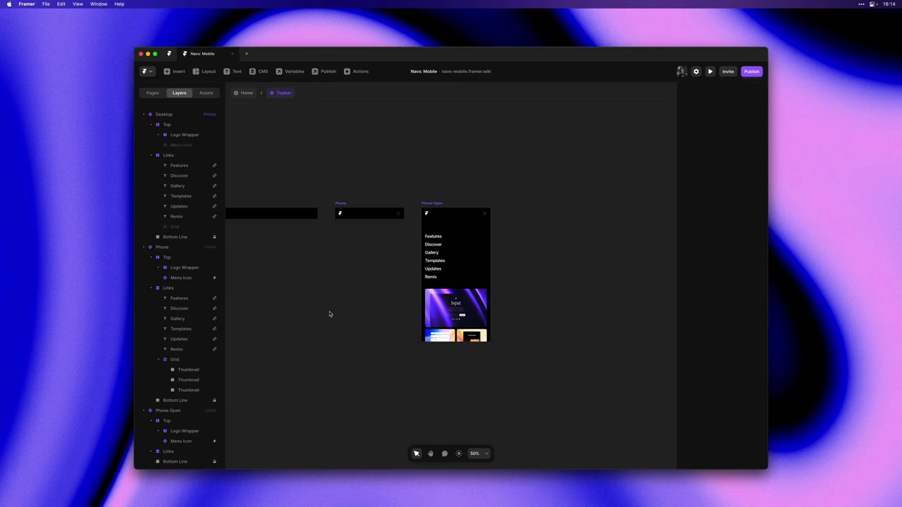
Step: Select the Phone variant and preview it with Cmd+P
left_click(343, 203)
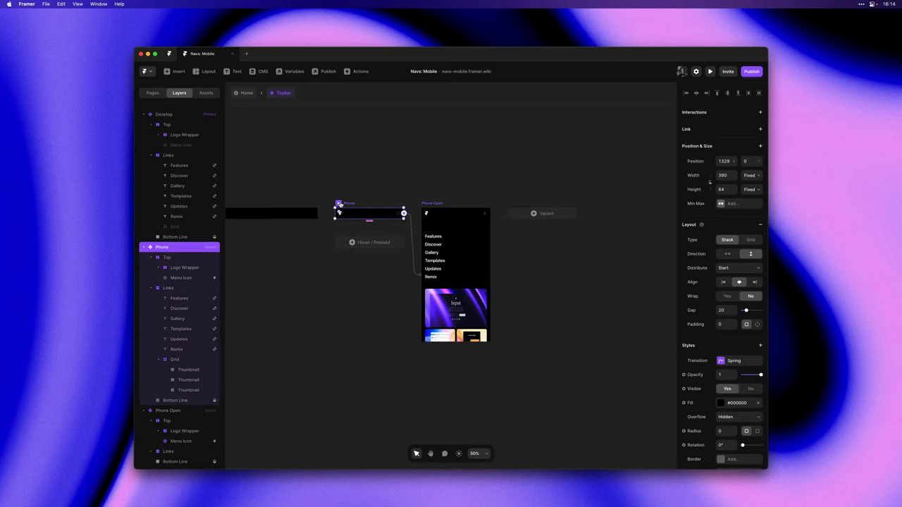
key("super+p")
Step: On the Home page, set the phone breakpoint's Topbar variant to Phone
left_click(244, 93)
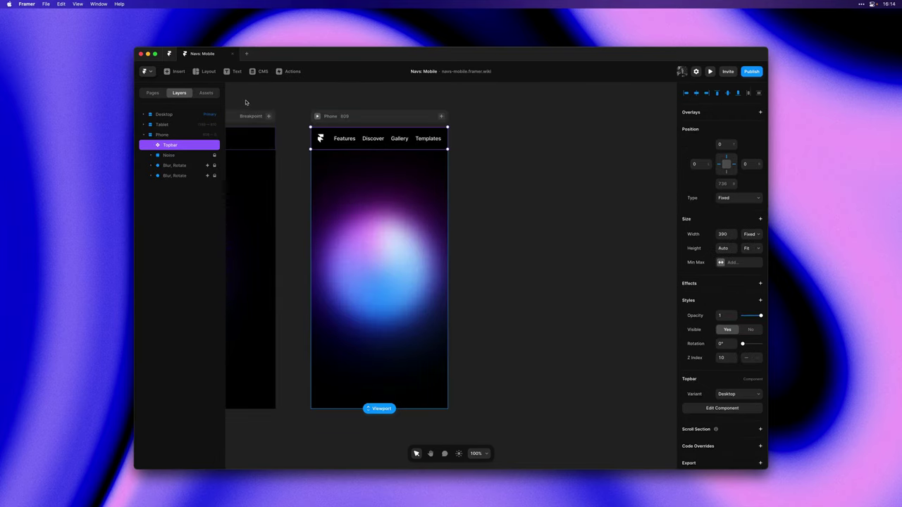
key("space")
left_click_drag(481, 280, 552, 285)
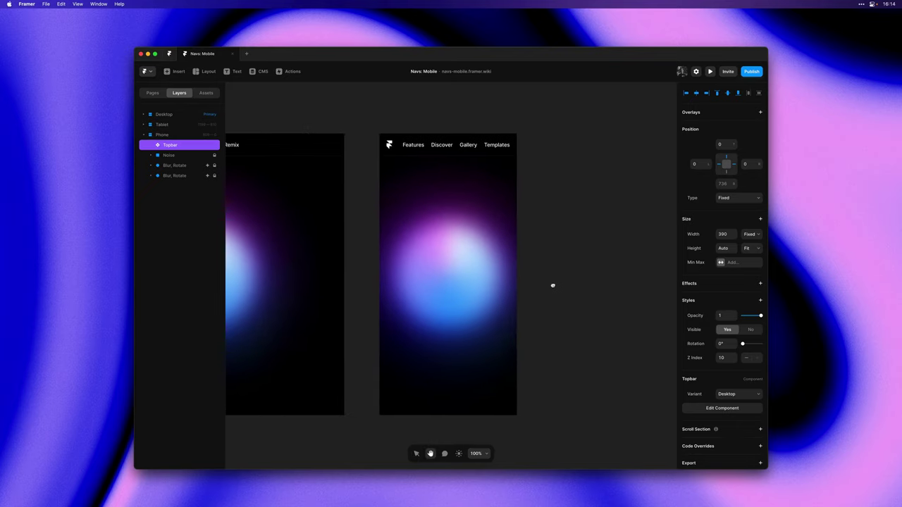
left_click(730, 396)
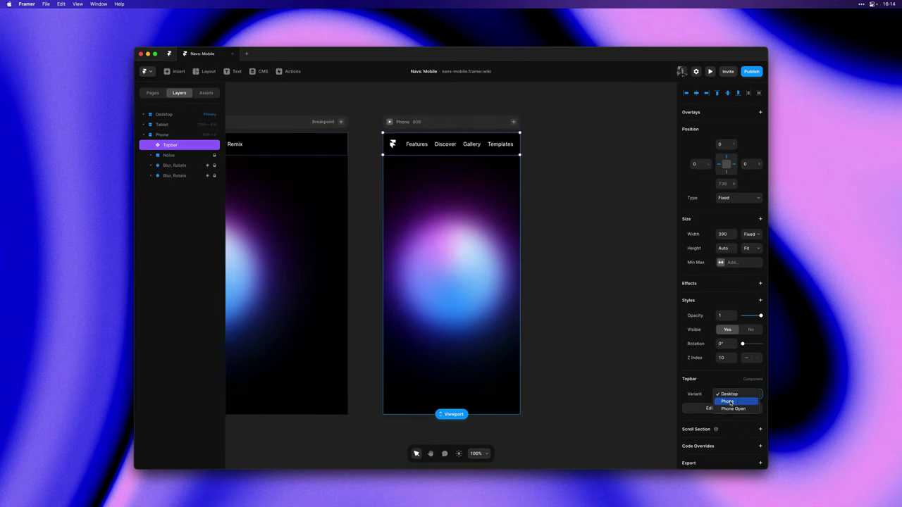
left_click(727, 402)
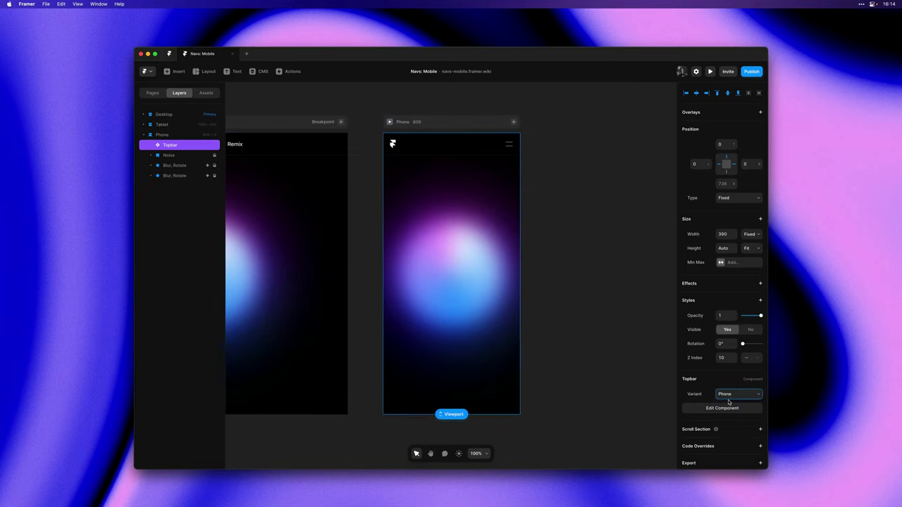
Step: Preview the phone breakpoint and toggle the hamburger menu open, closed, and open again
left_click(387, 124)
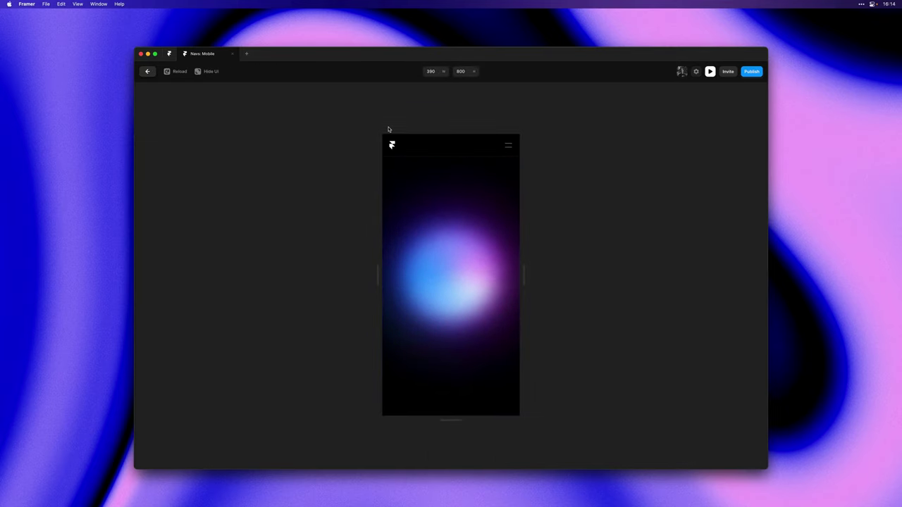
left_click(510, 150)
left_click(510, 150)
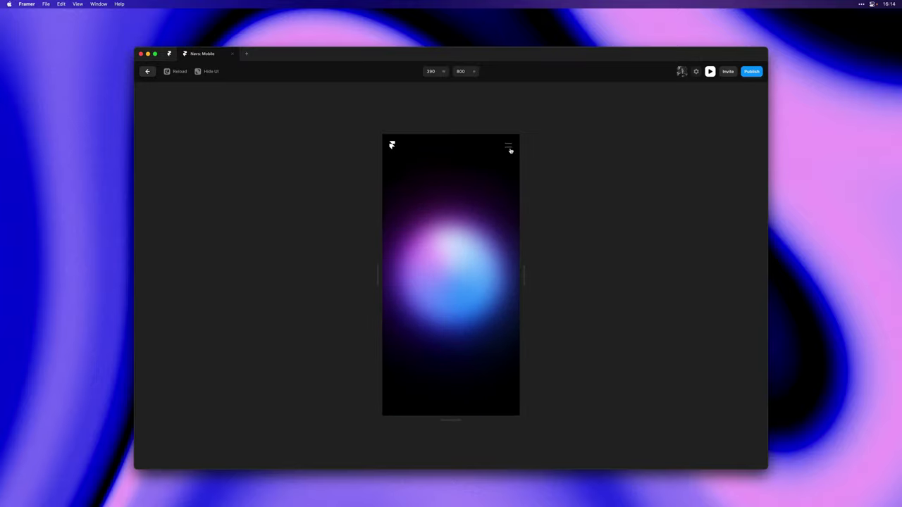
left_click(510, 150)
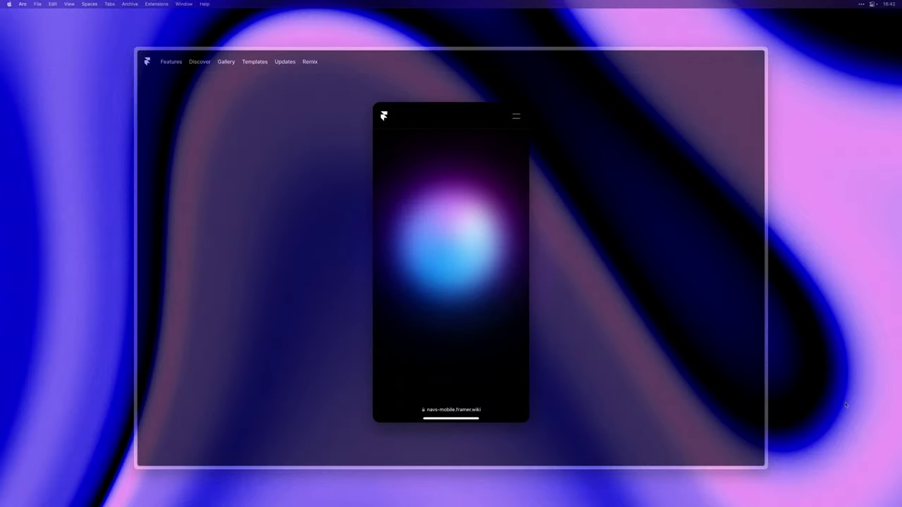
Step: Tap the hamburger on navs-mobile.framer.wiki to open the live site's menu
left_click(515, 116)
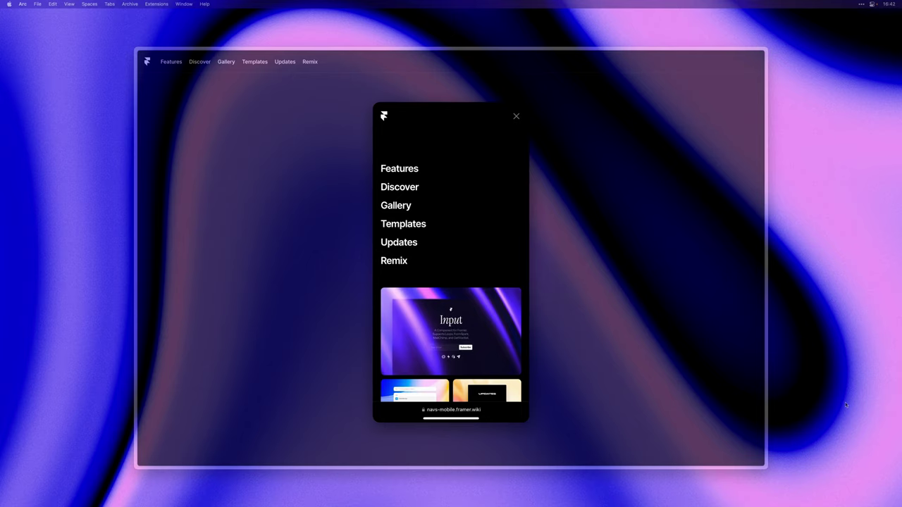